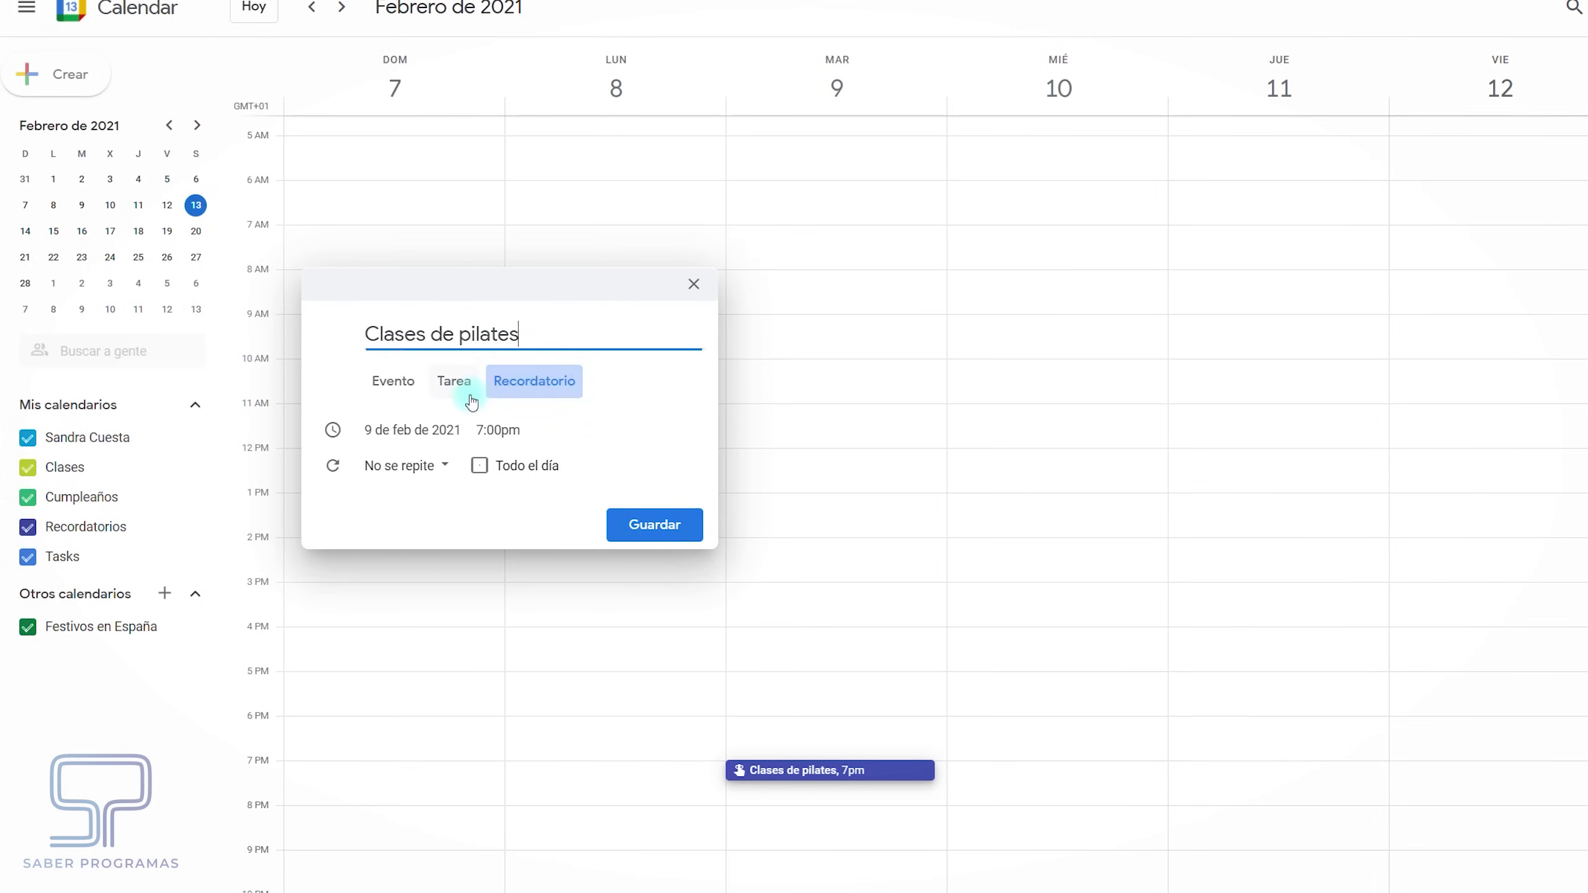
Make the Clases de pilates entry an event and set a custom weekly recurrence on Tuesdays and Thursdays
{"action": "left_click", "coordinate": [395, 383]}
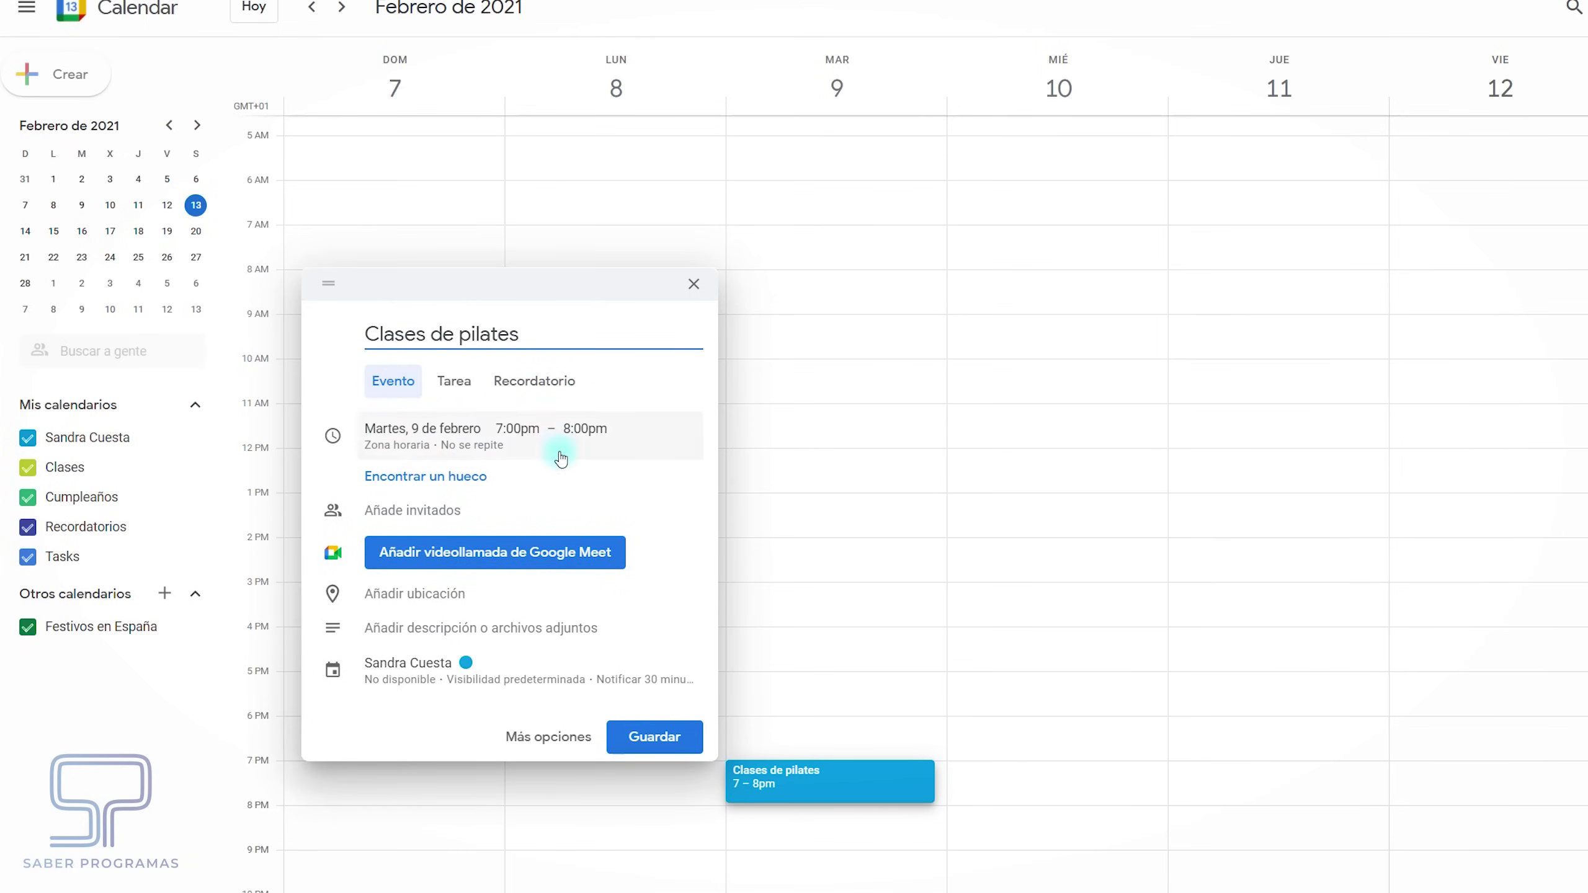
{"action": "left_click", "coordinate": [537, 453]}
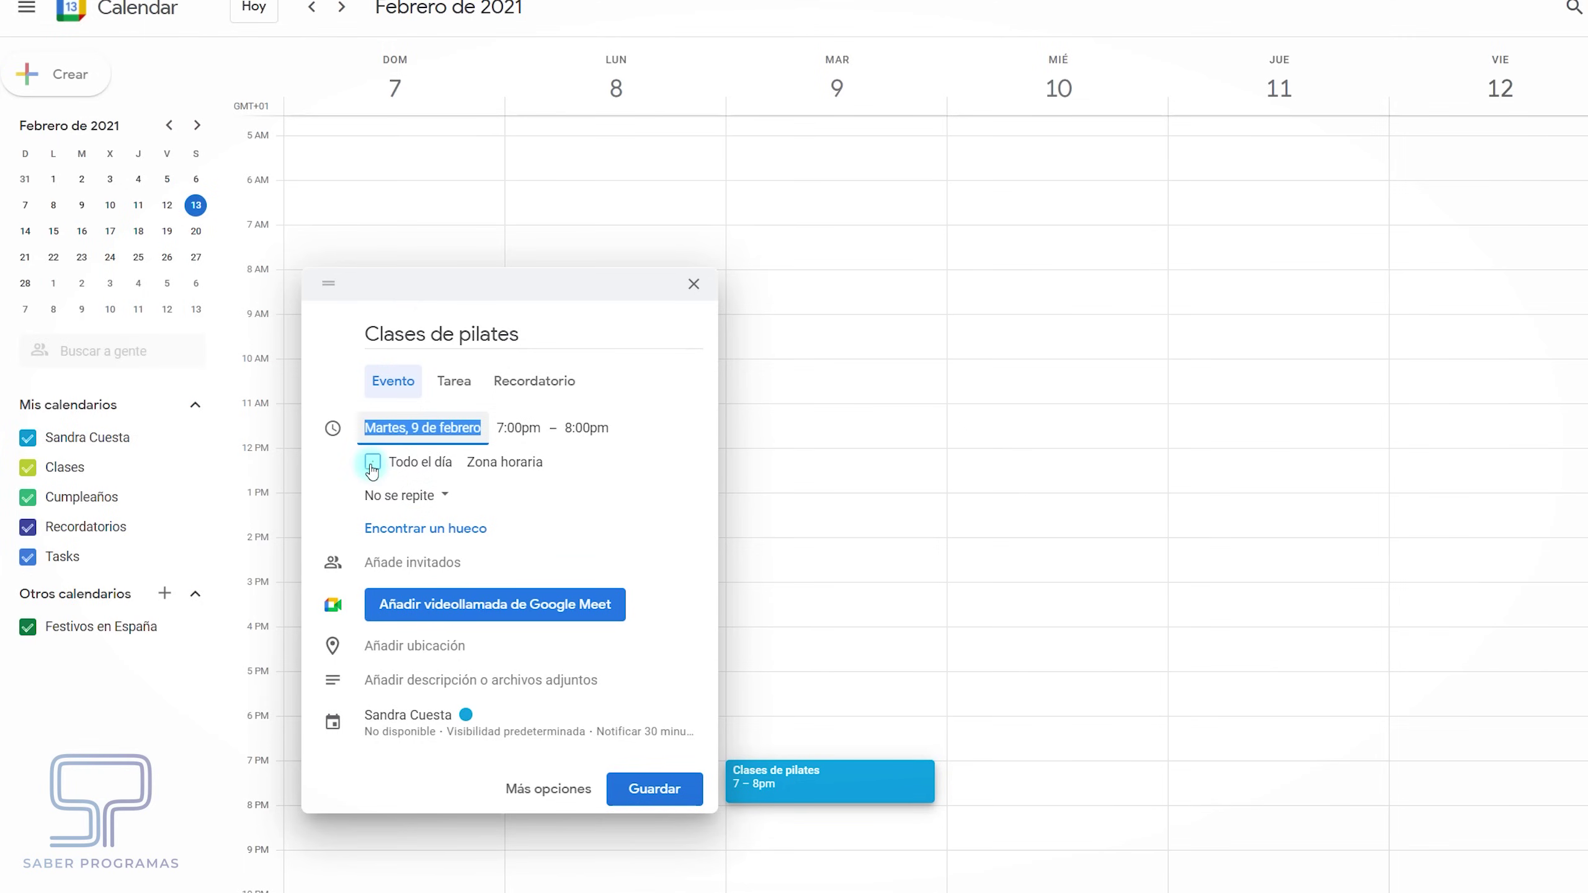
{"action": "left_click", "coordinate": [438, 499]}
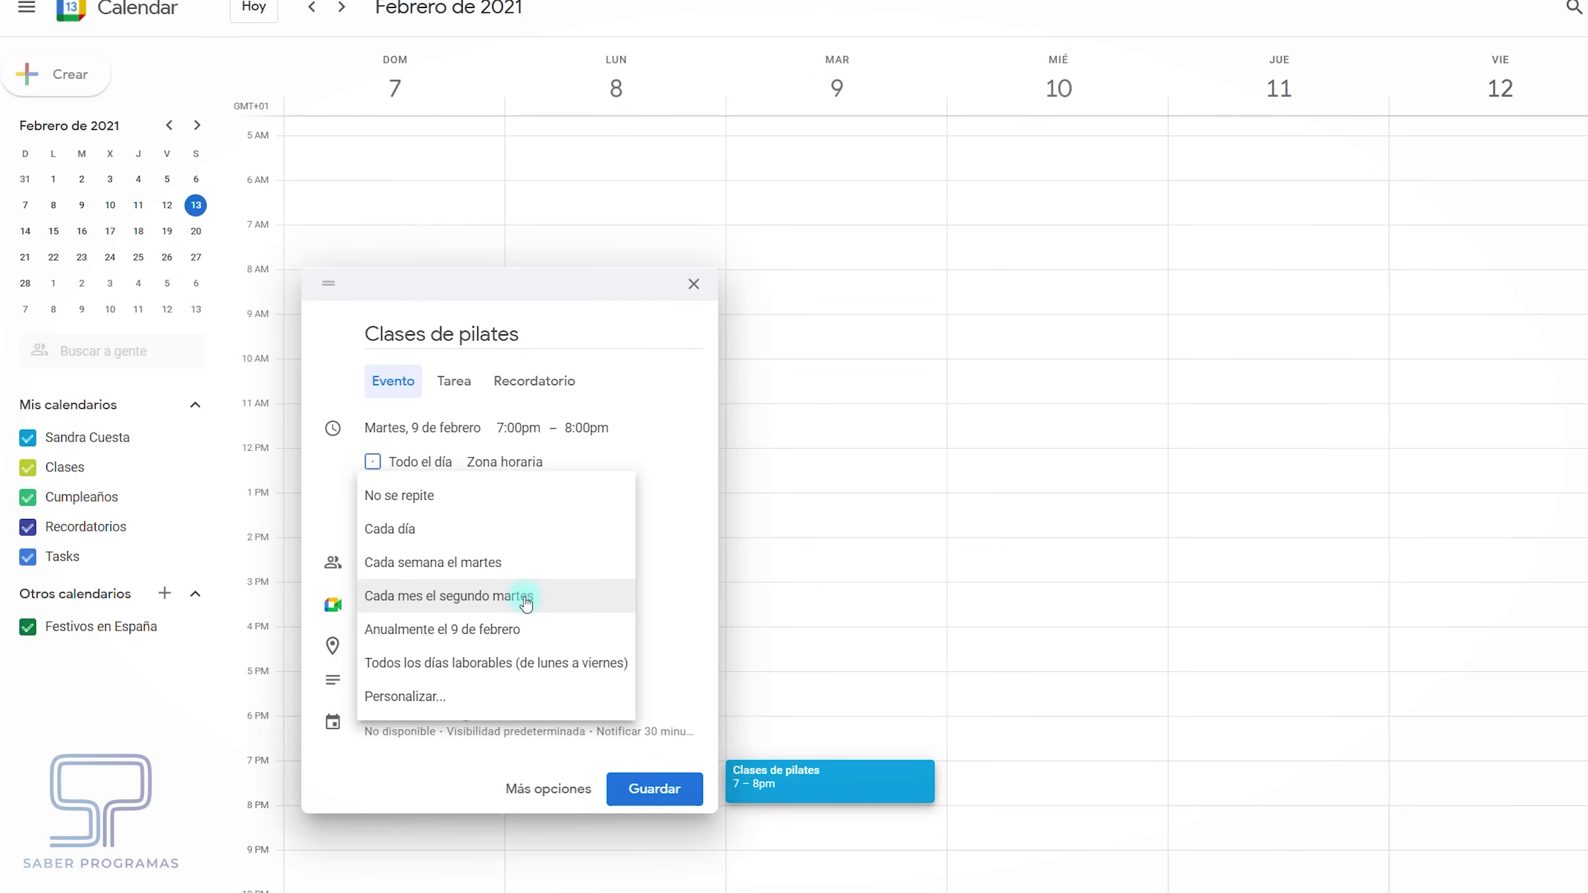
{"action": "left_click", "coordinate": [409, 700]}
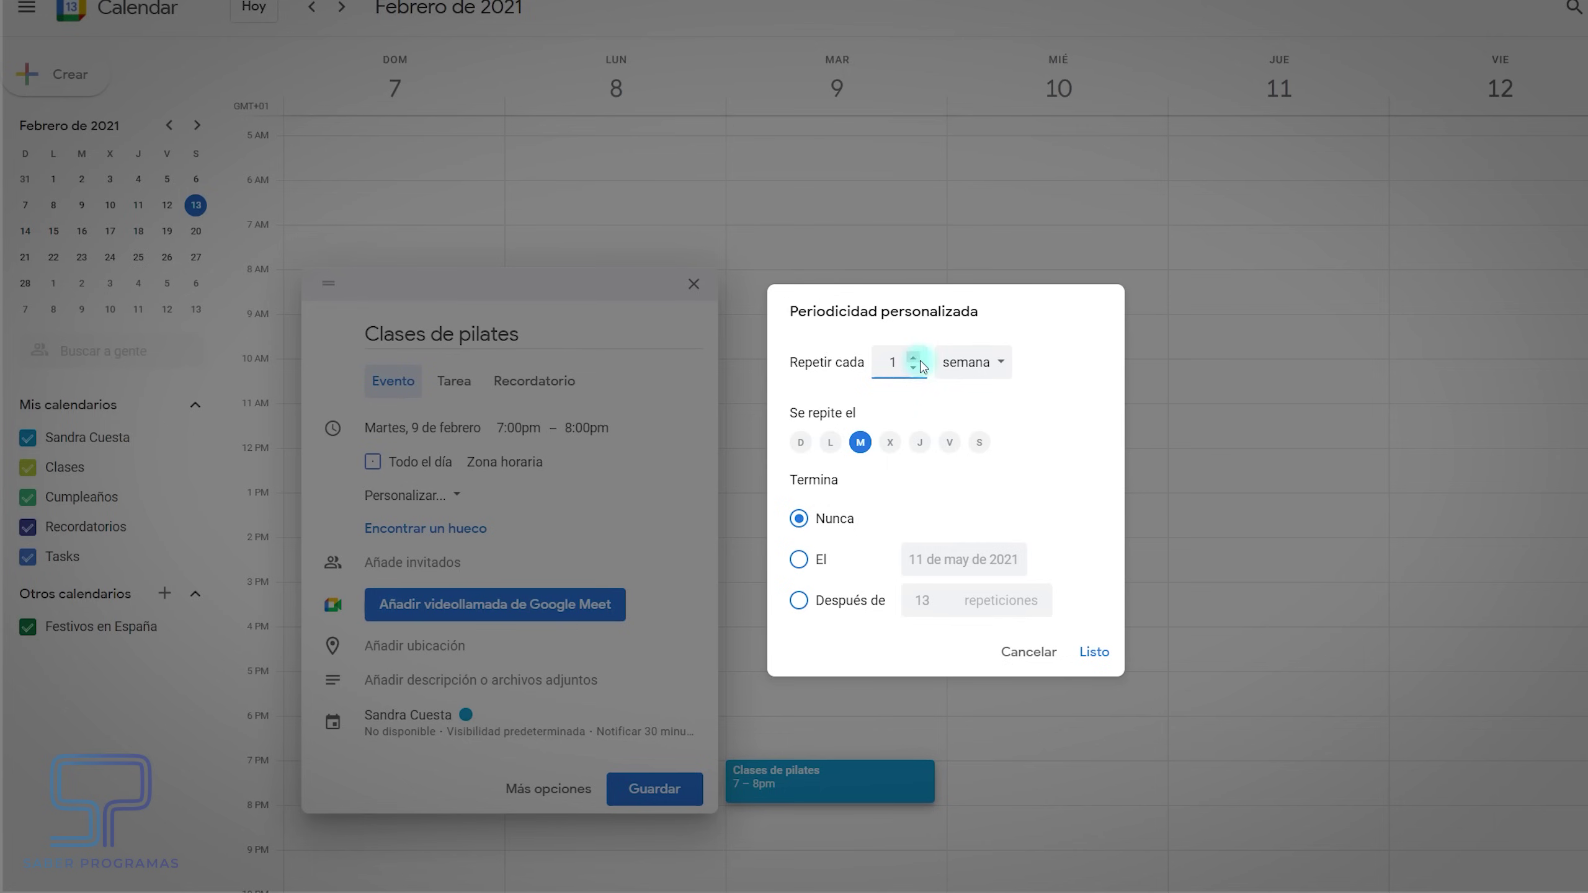
{"action": "left_click", "coordinate": [915, 369]}
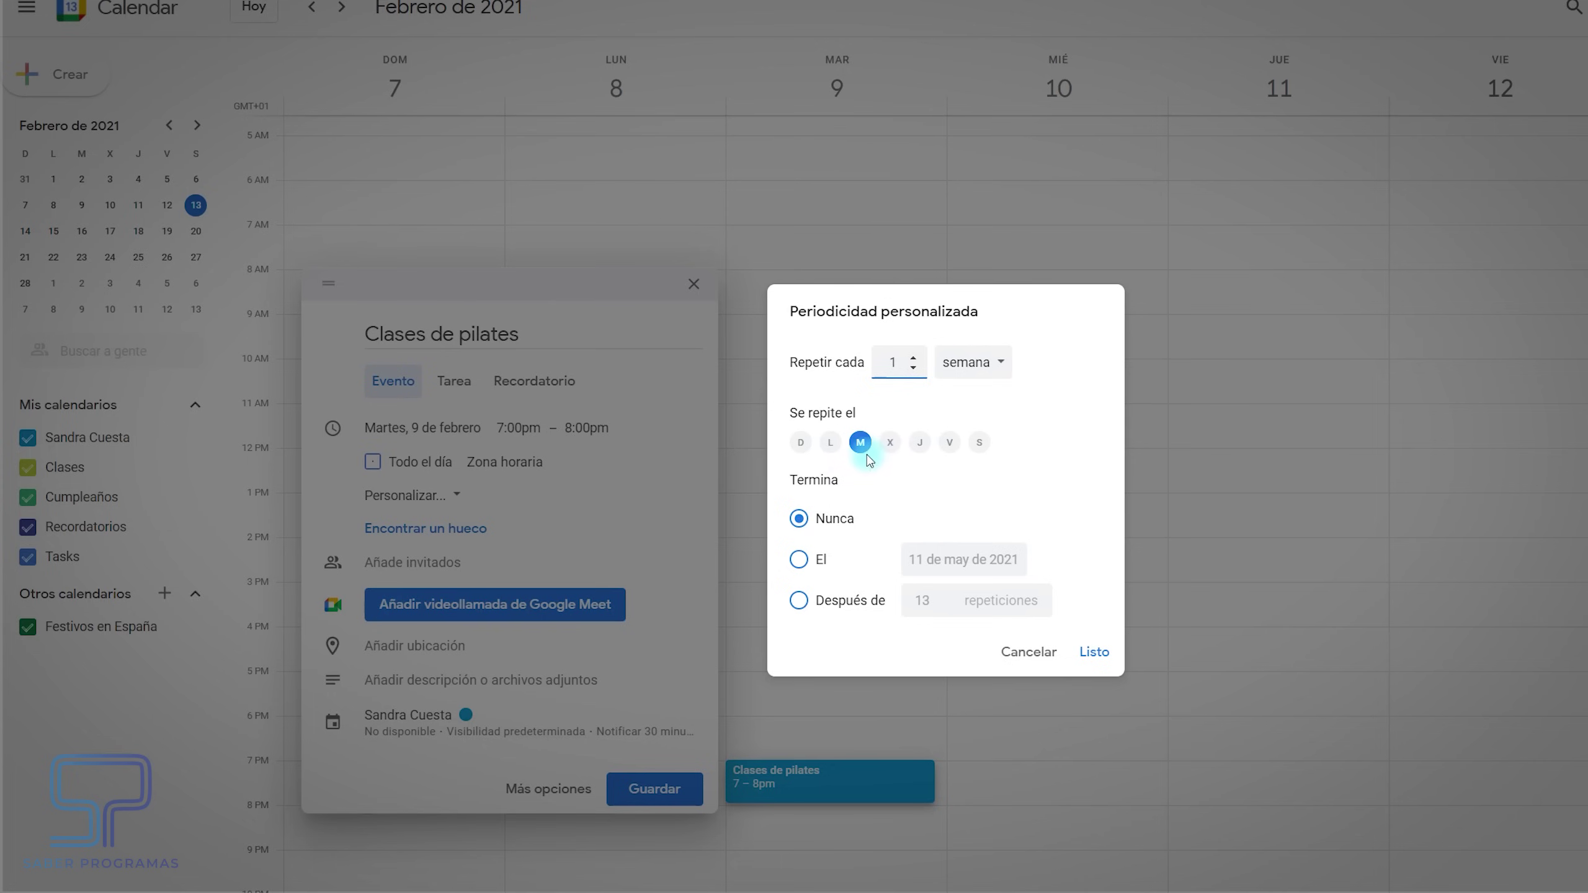
{"action": "left_click", "coordinate": [921, 444]}
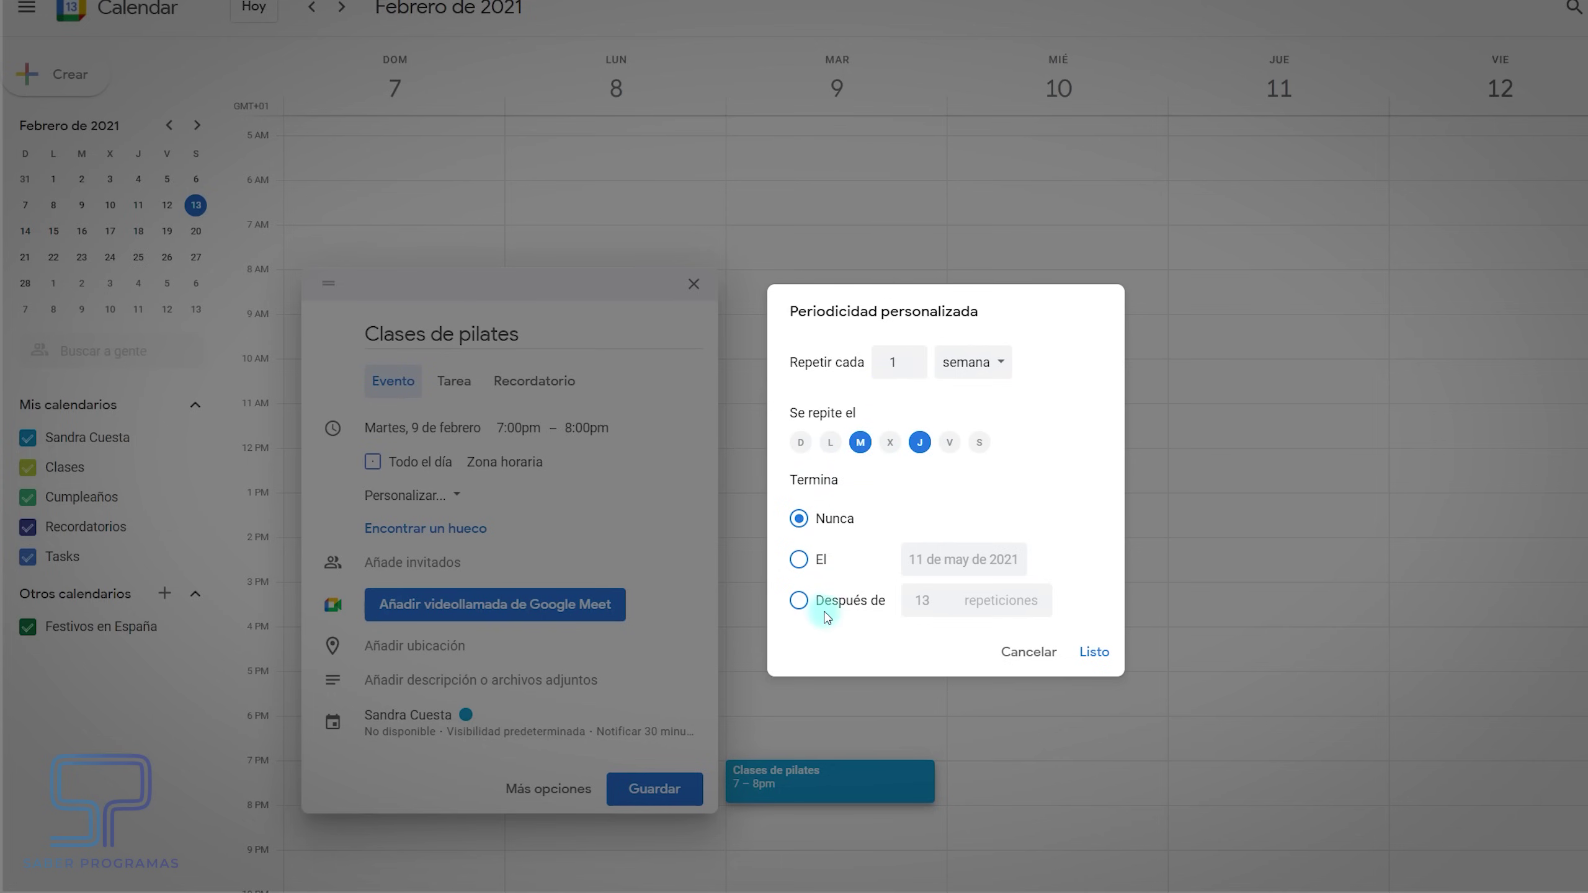
Set the pilates recurrence to end on 30 June 2021 and accept the custom recurrence
{"action": "left_click", "coordinate": [800, 560]}
{"action": "left_click", "coordinate": [932, 563]}
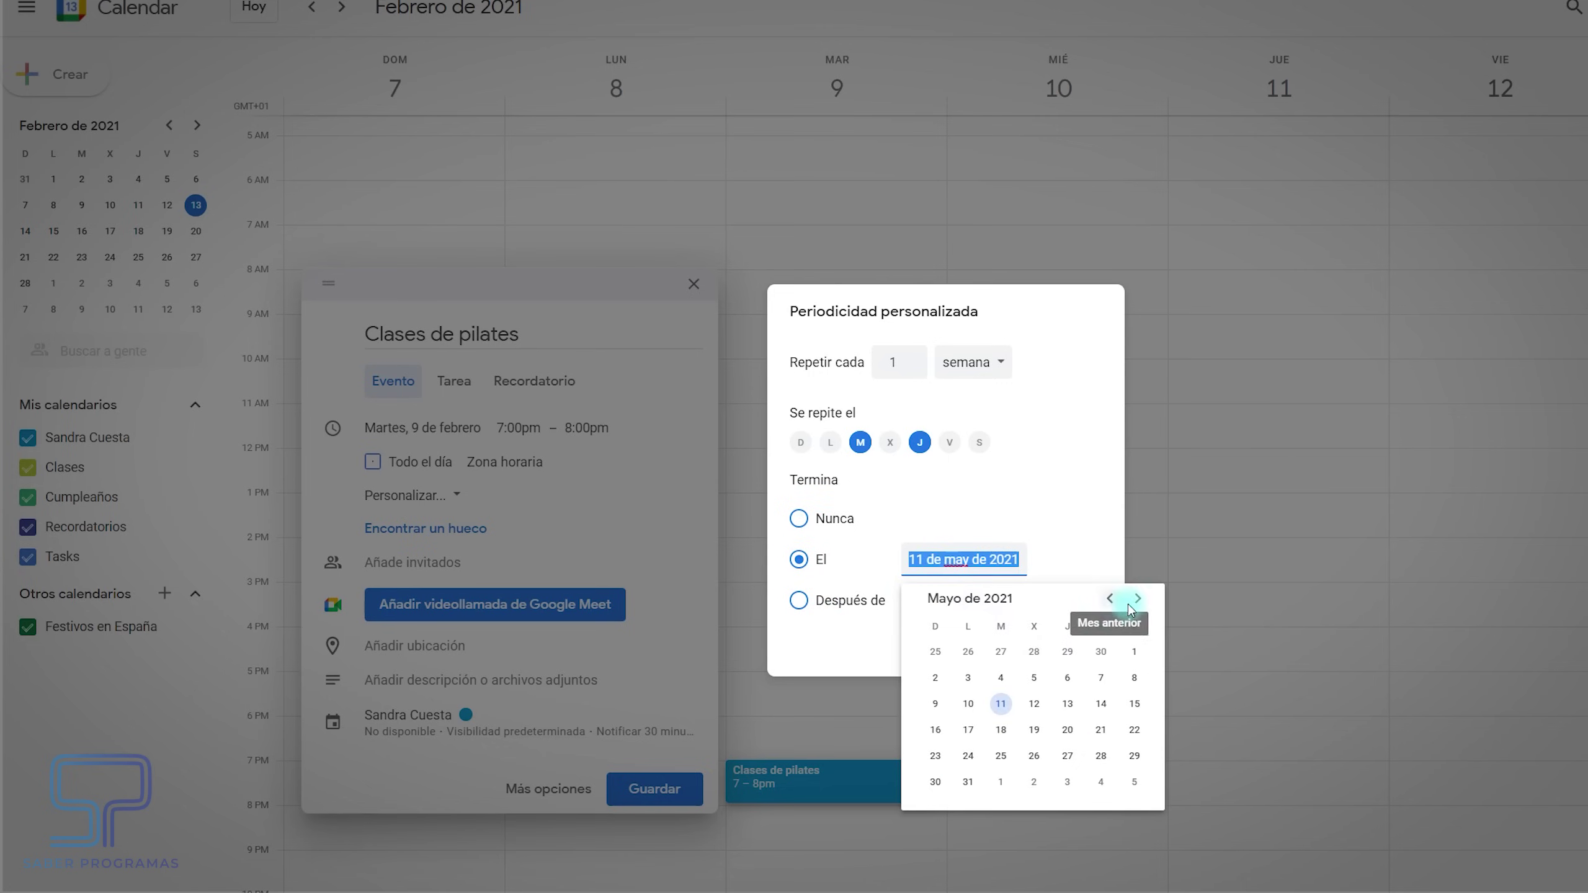
{"action": "left_click", "coordinate": [1137, 599]}
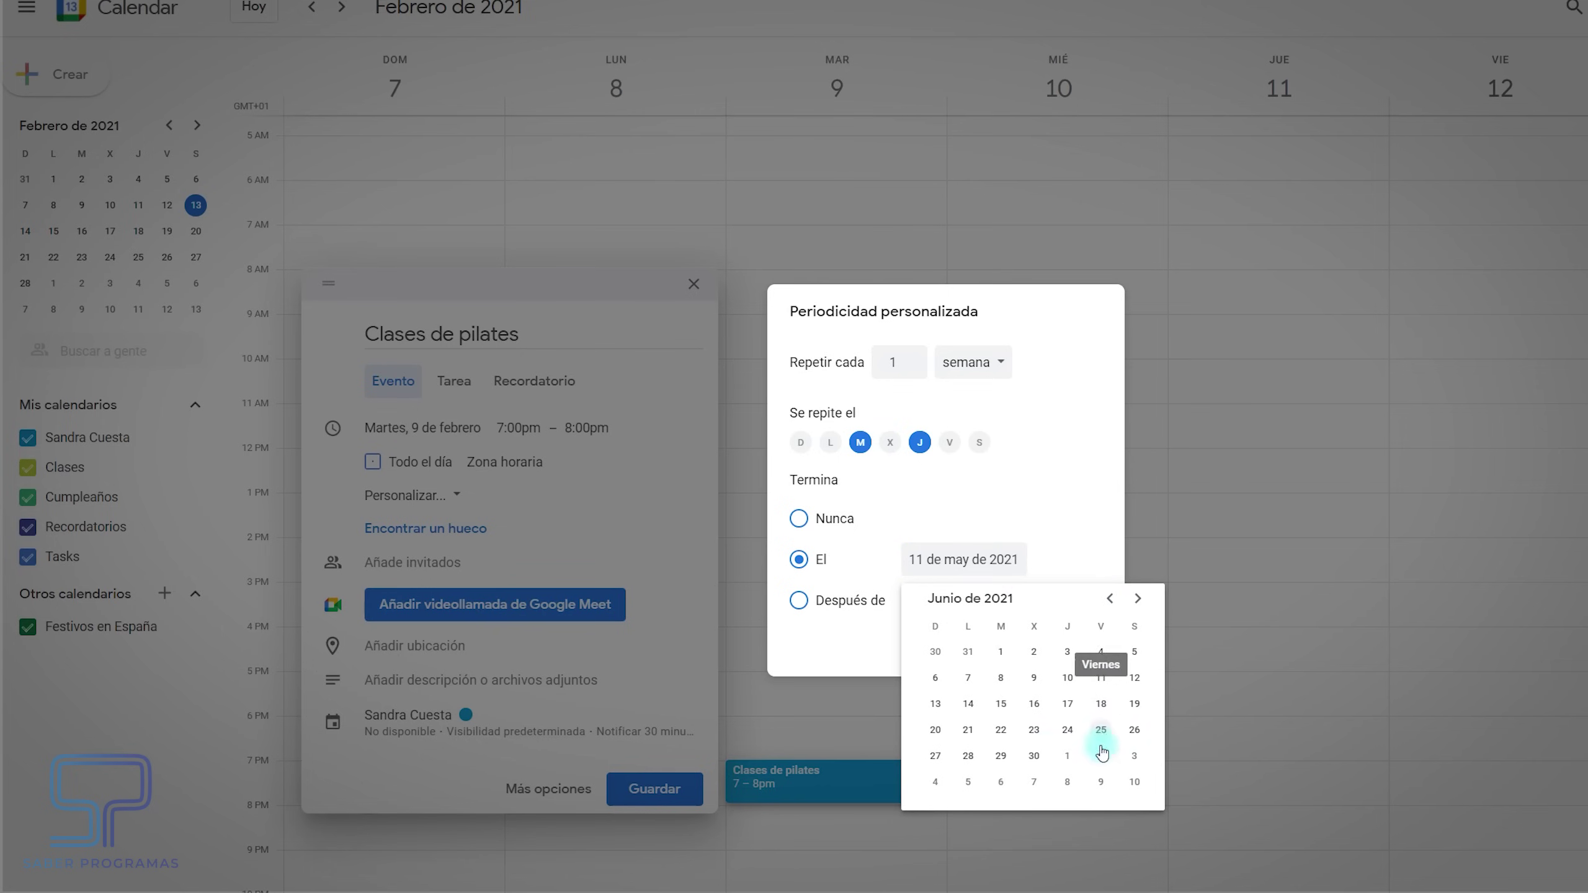
{"action": "left_click", "coordinate": [1033, 755]}
{"action": "left_click", "coordinate": [1096, 652]}
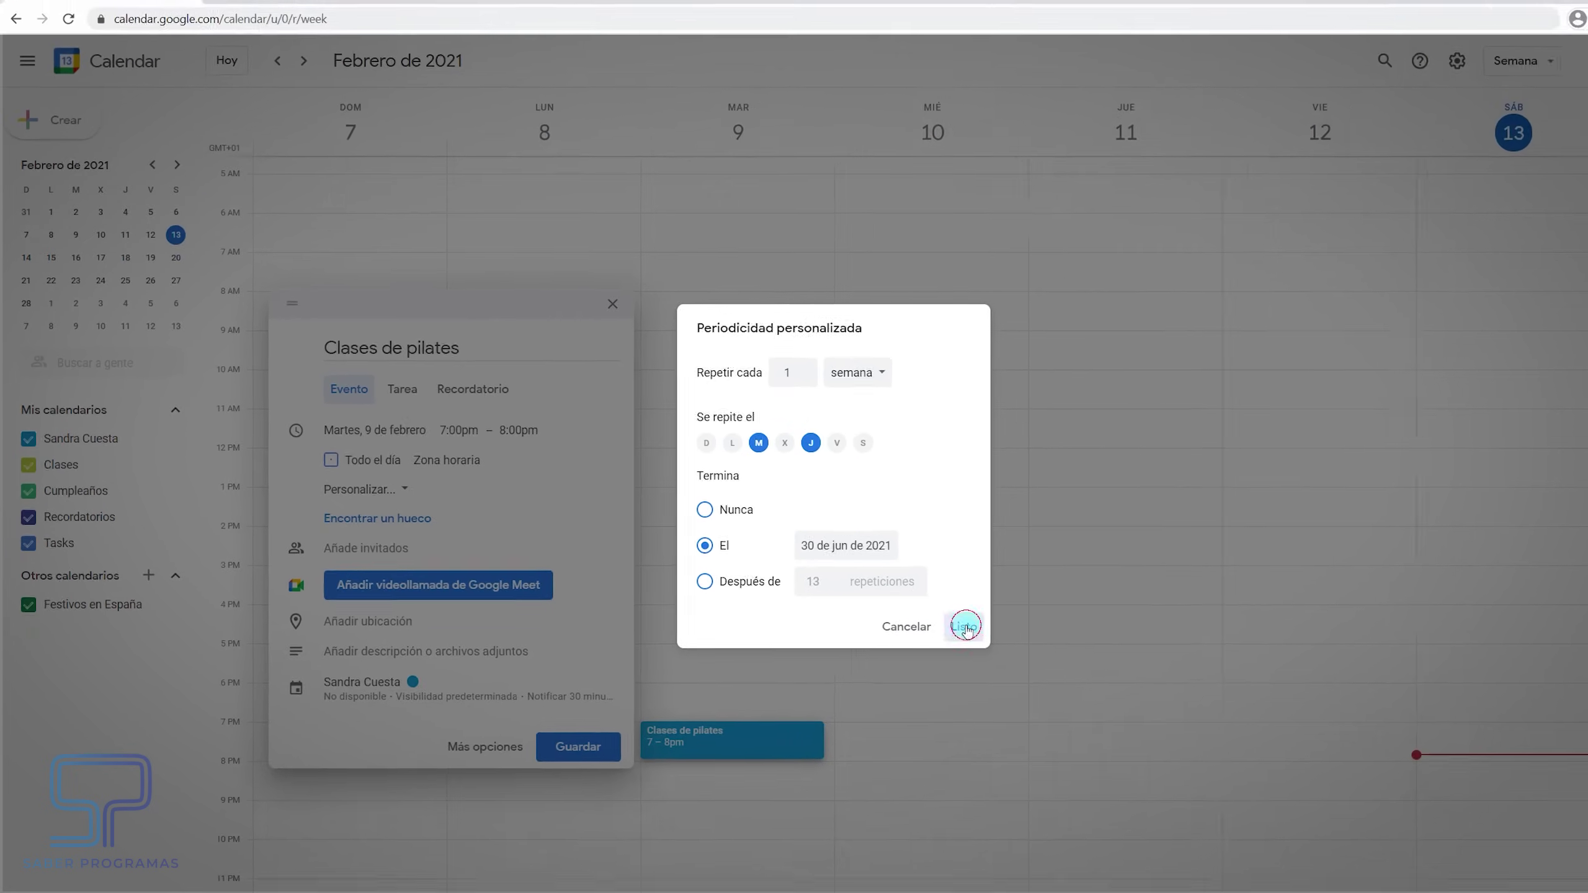
Open the pilates event's full details, remove its 30-minute notification and assign it to the Clases calendar
{"action": "left_click", "coordinate": [485, 746]}
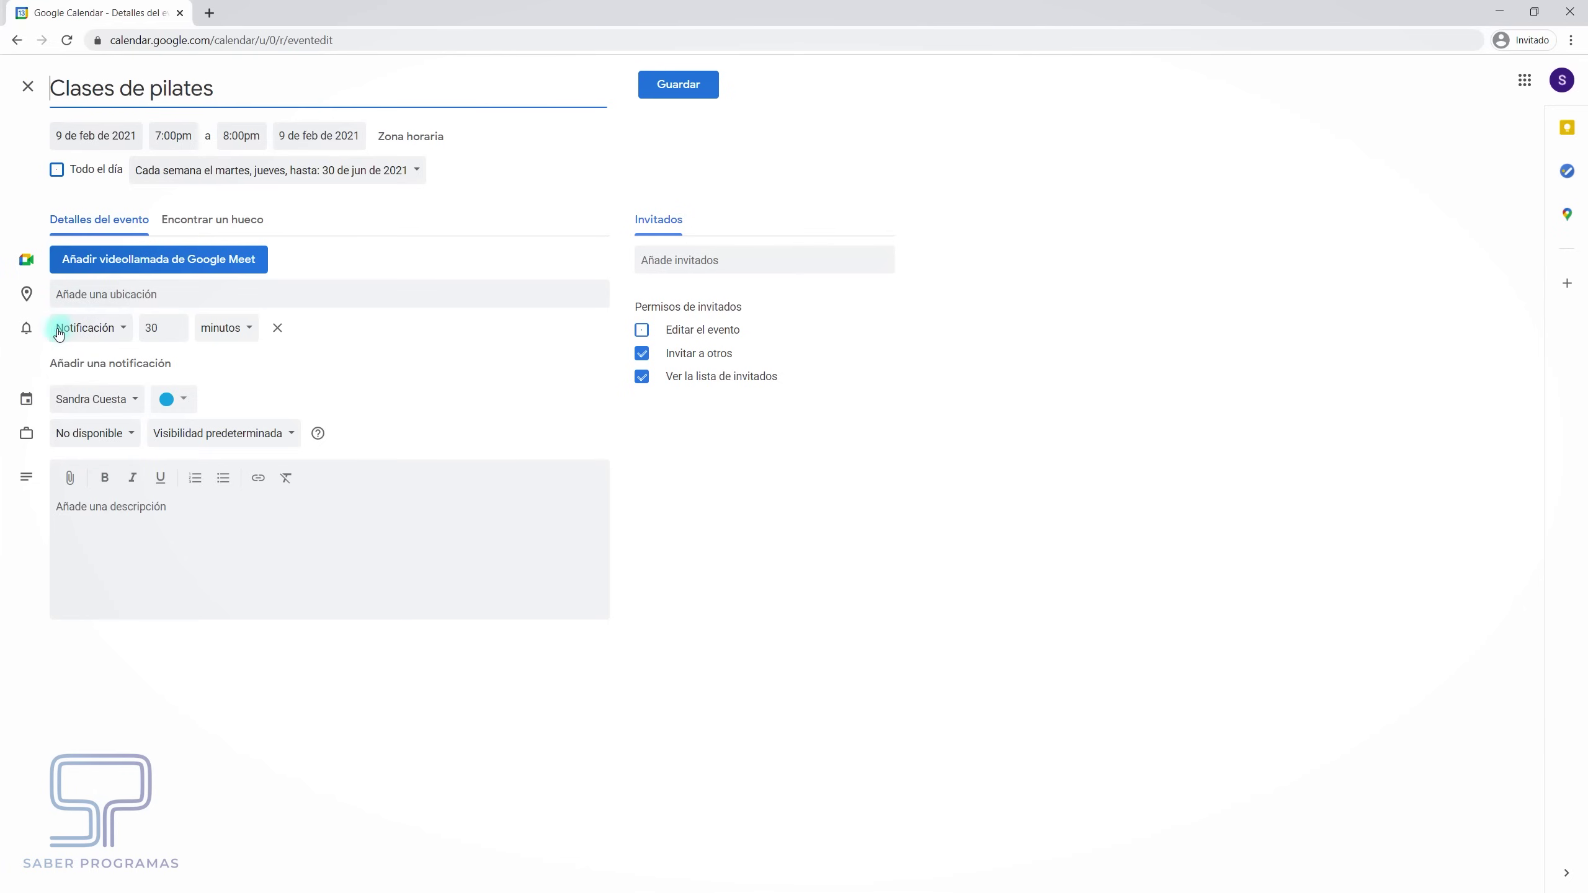
{"action": "left_click", "coordinate": [279, 329]}
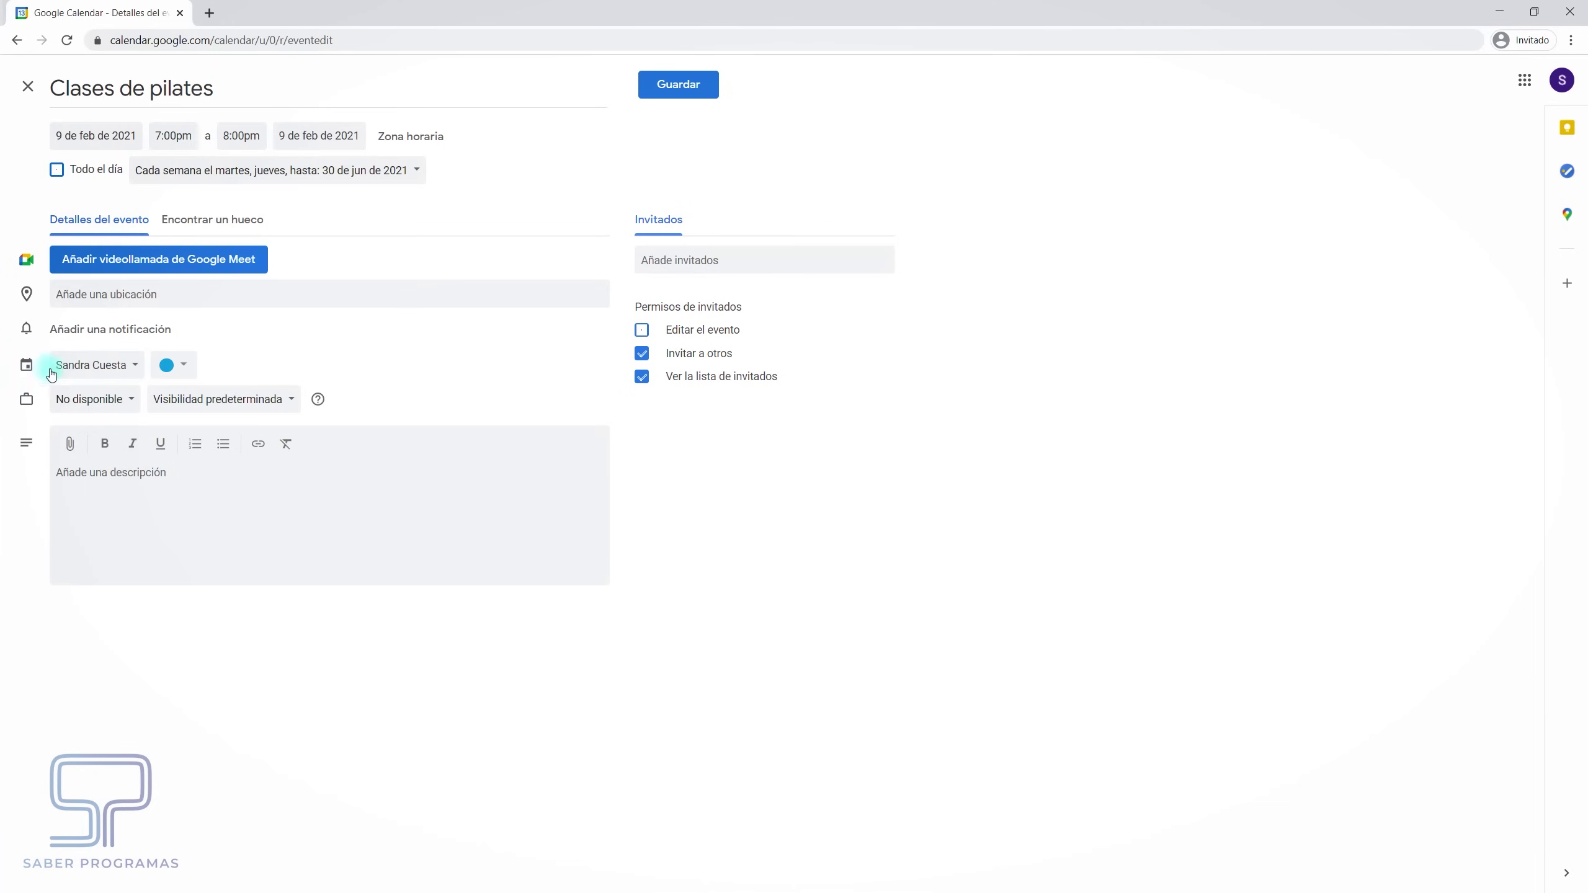
{"action": "left_click", "coordinate": [130, 367]}
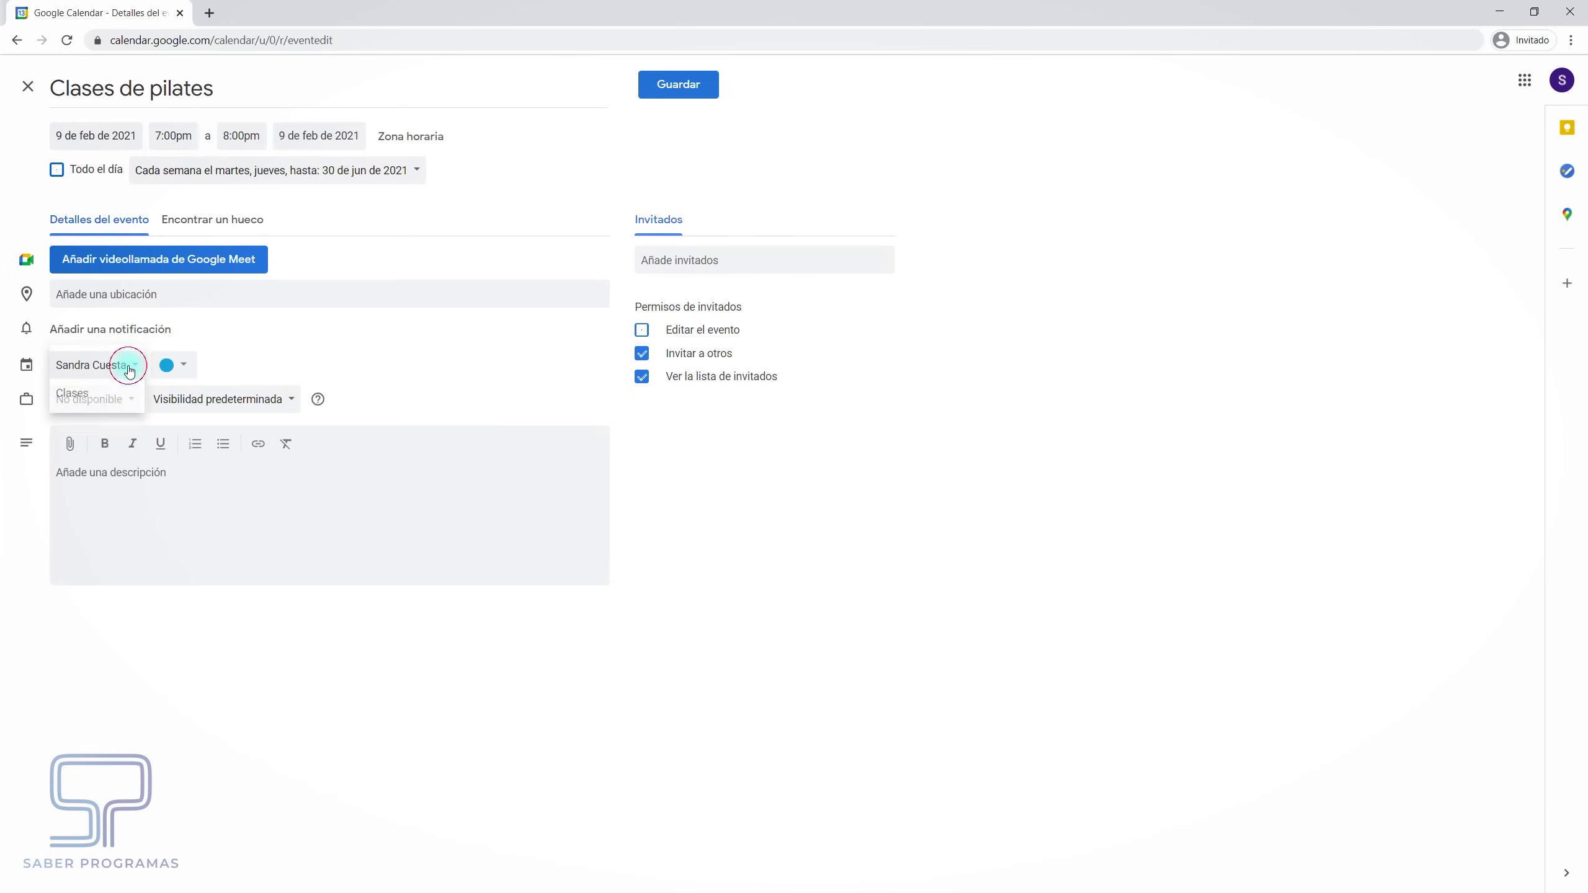
{"action": "left_click", "coordinate": [83, 402]}
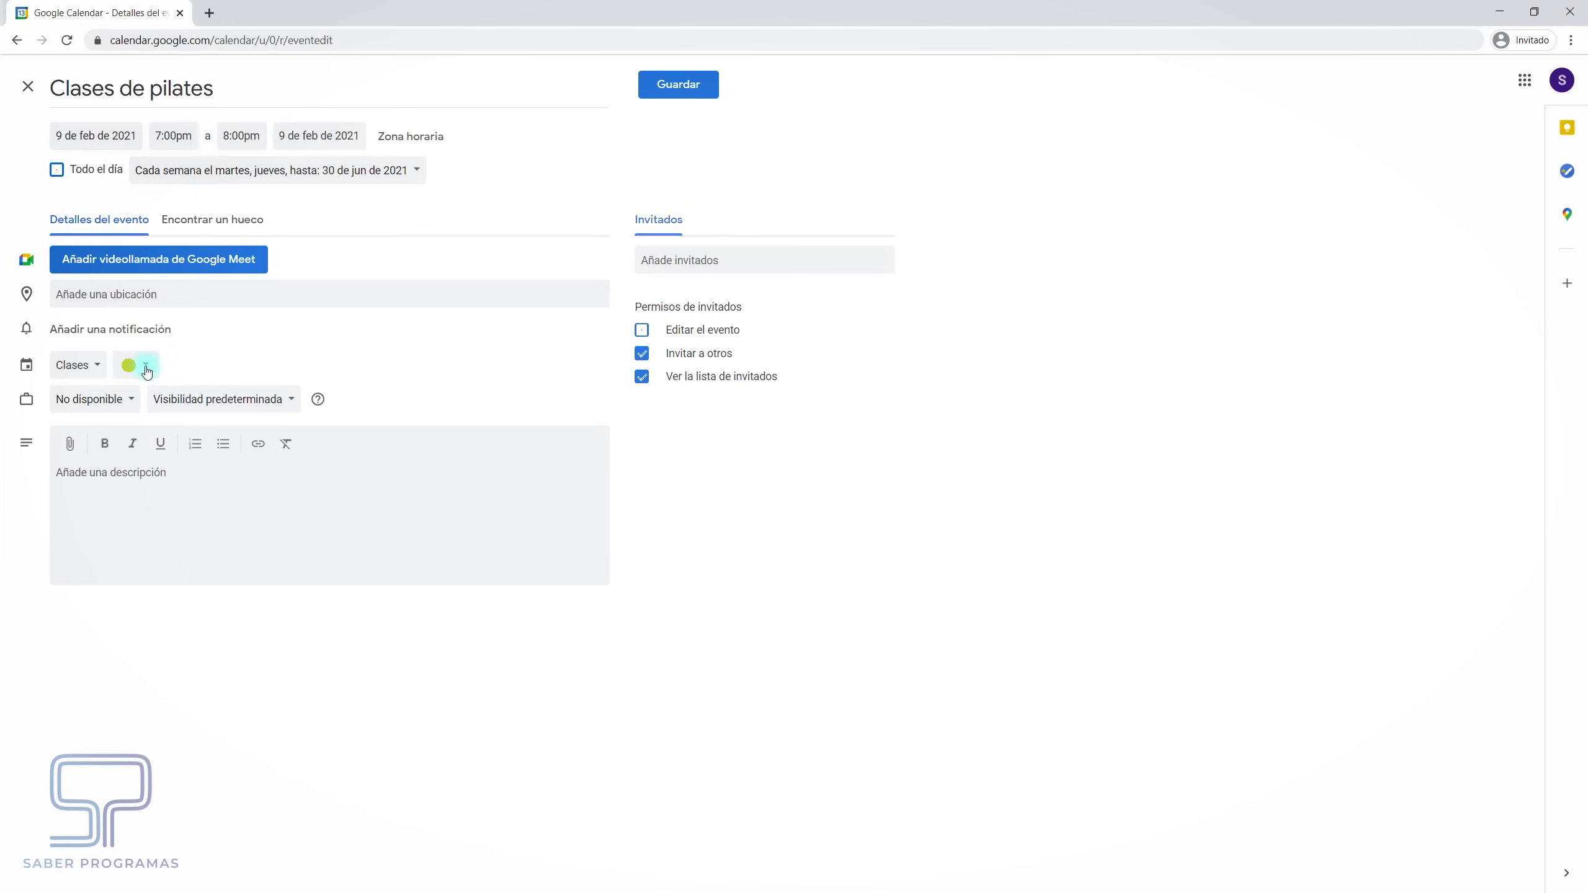
Check the pilates event's colour choices, keep the calendar's own colour and save the event
{"action": "left_click", "coordinate": [146, 369]}
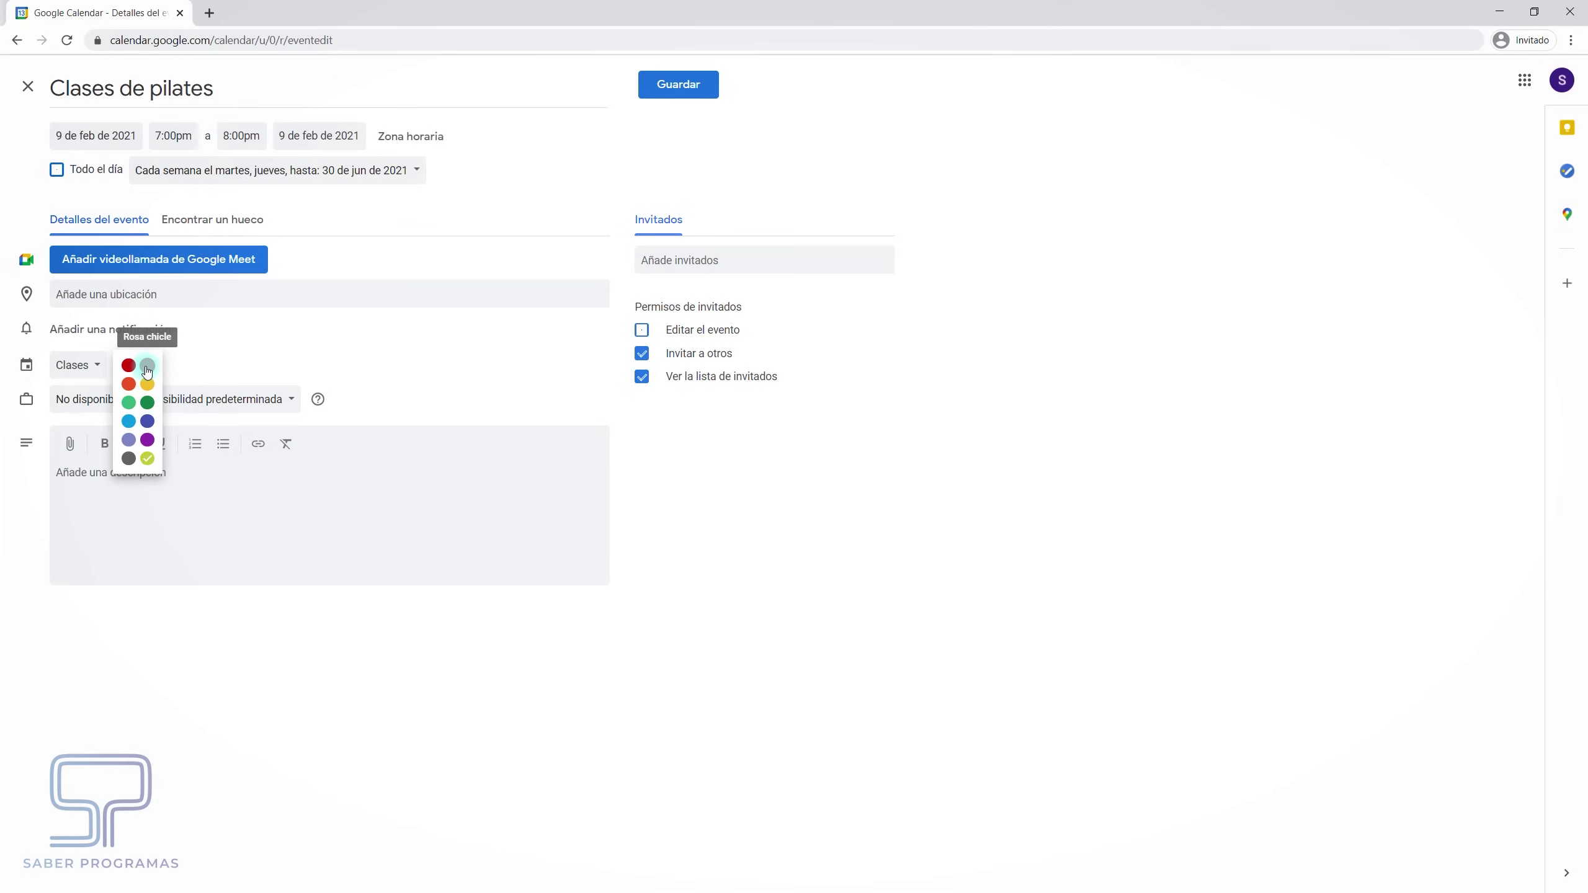
{"action": "left_click", "coordinate": [245, 363]}
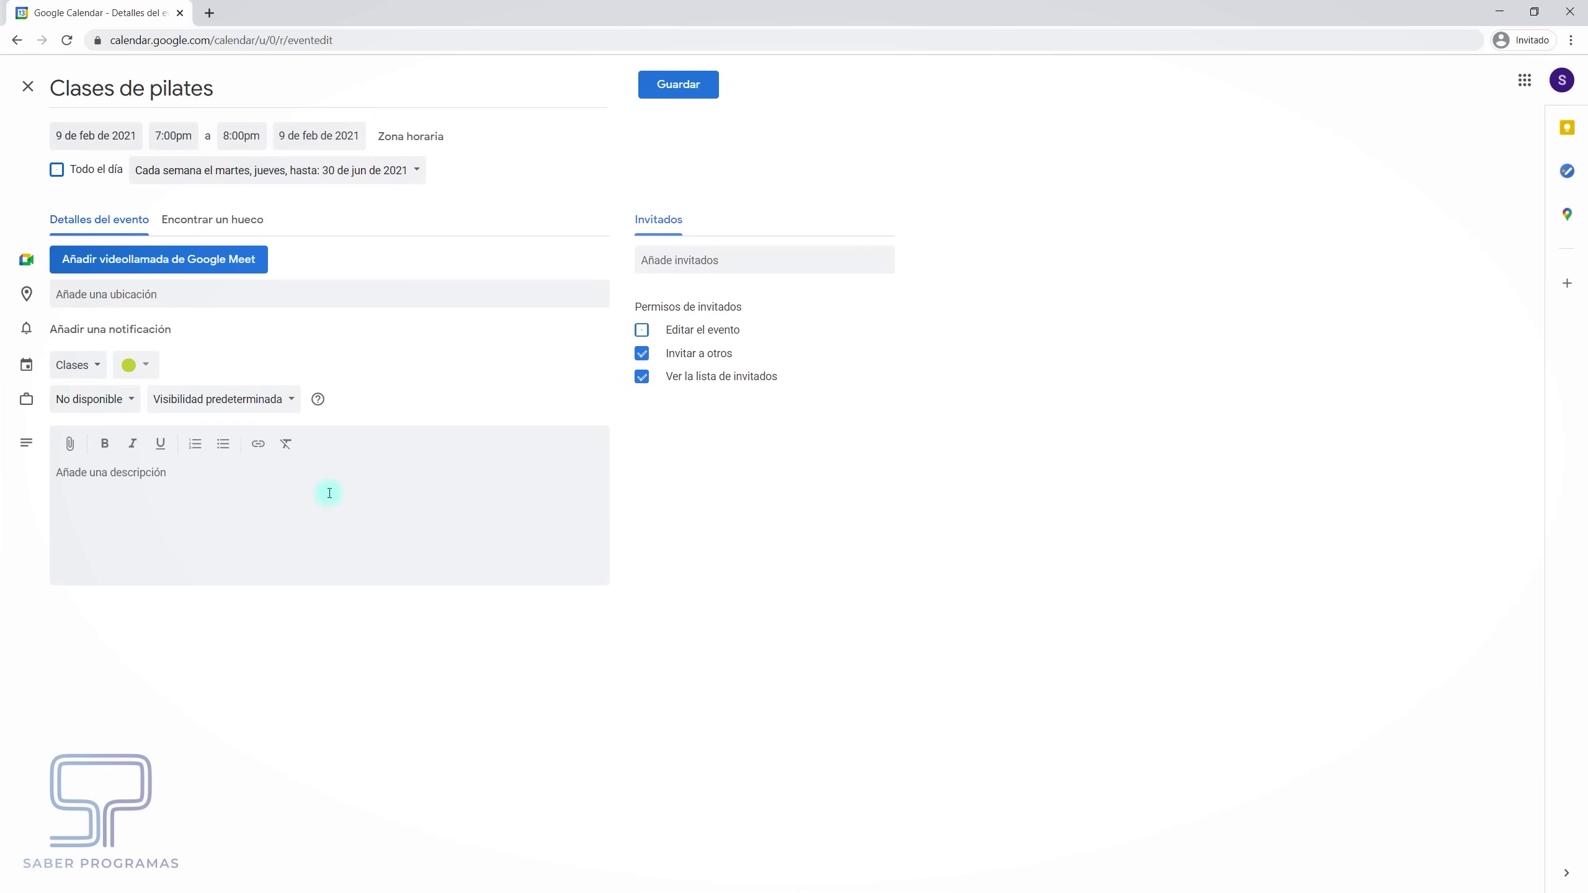
{"action": "left_click", "coordinate": [685, 88]}
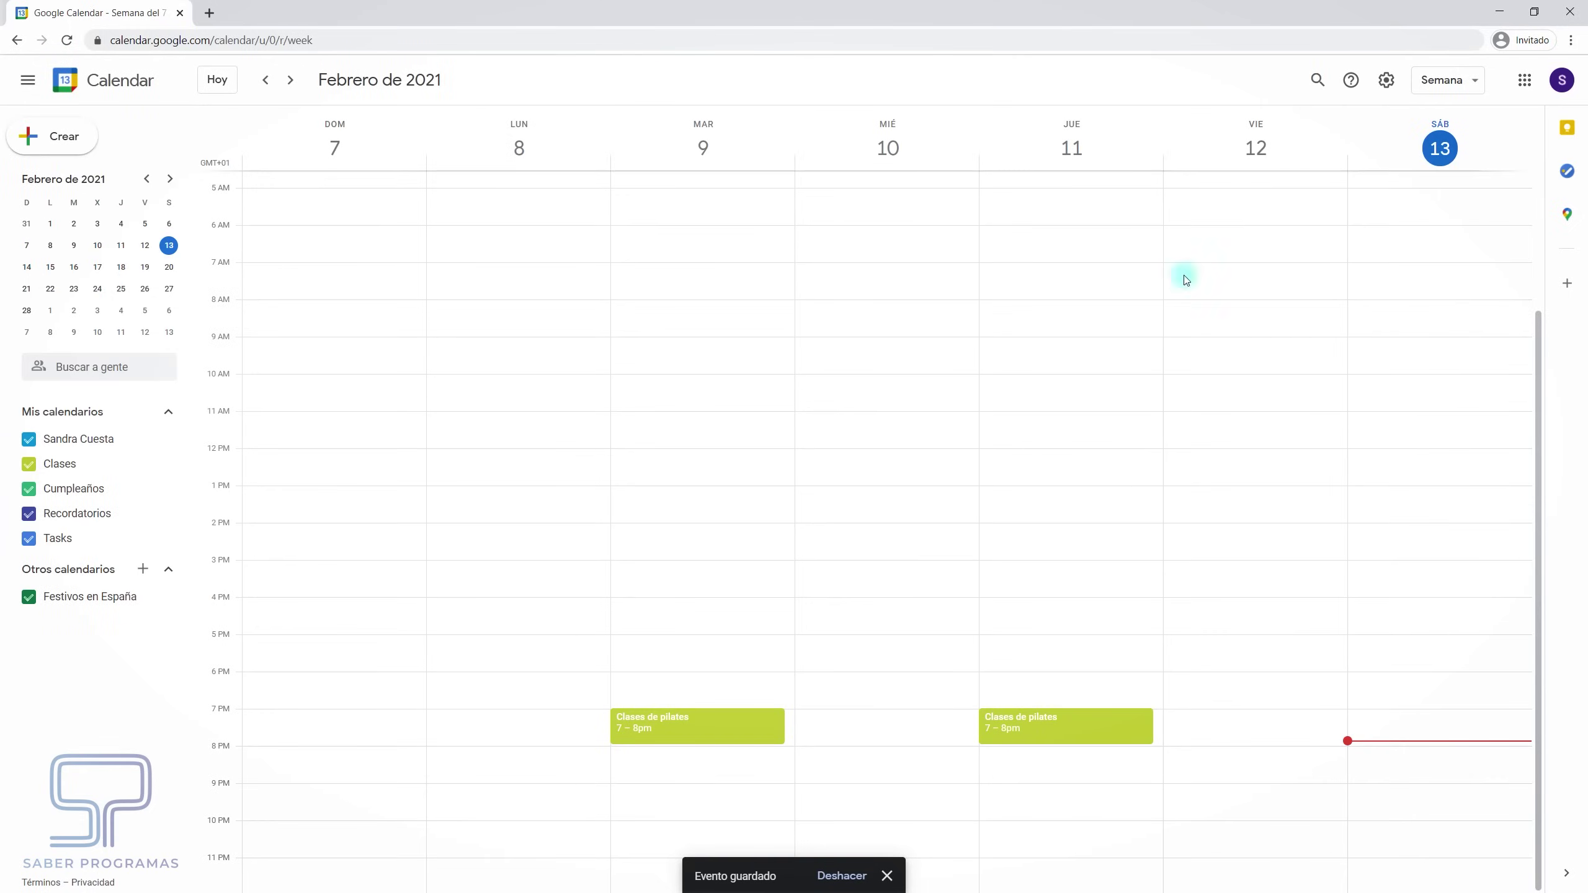
Examine the recurring pilates classes in month view, going month by month past April 2021
{"action": "left_click", "coordinate": [1445, 80]}
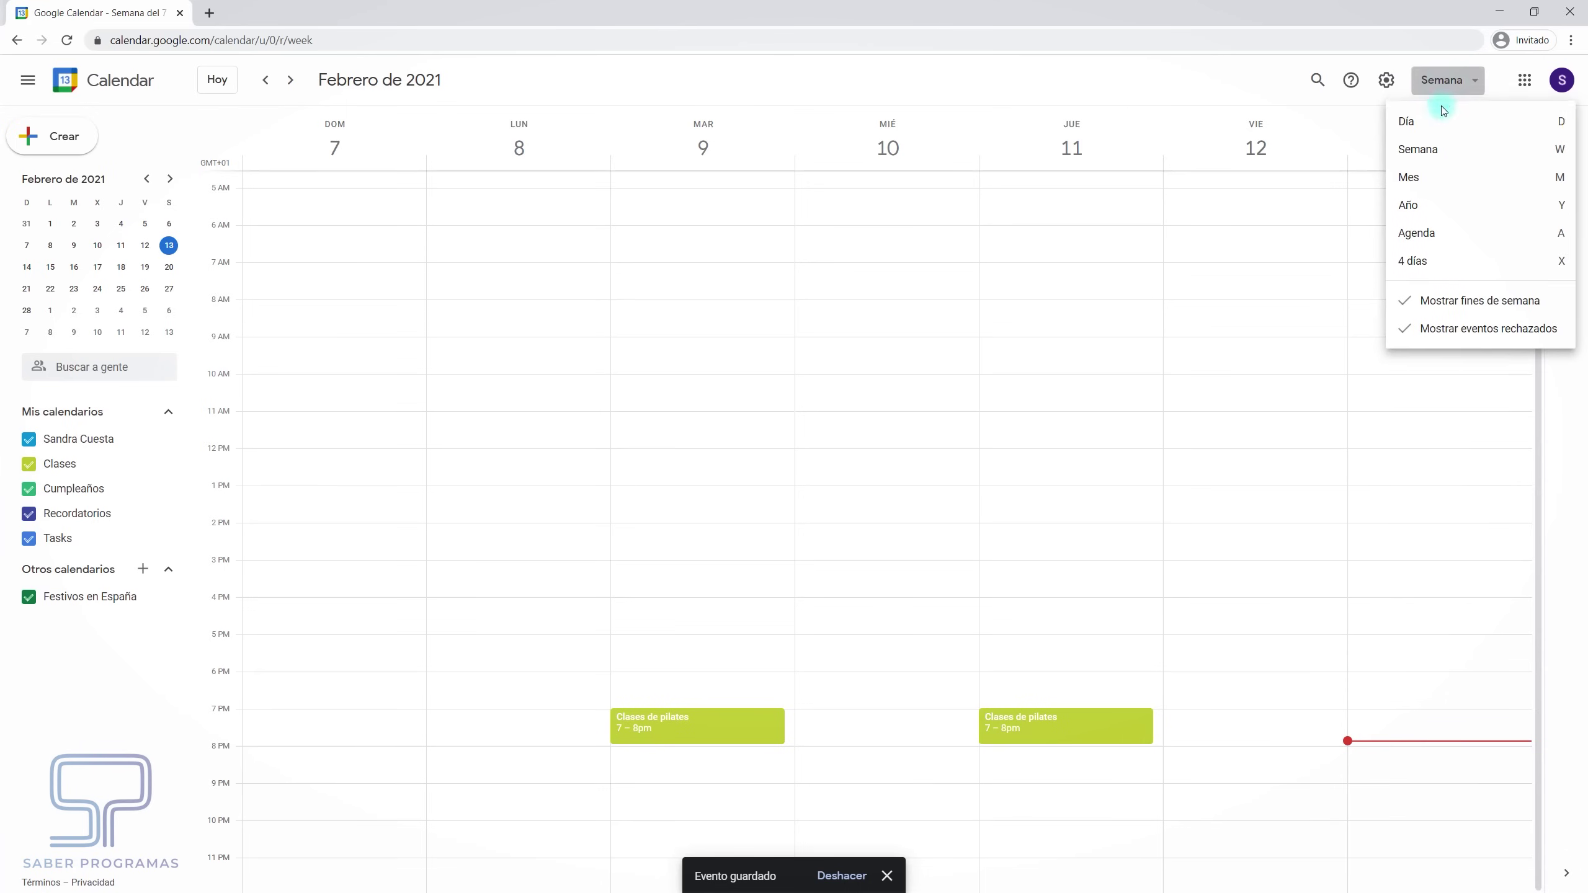
{"action": "left_click", "coordinate": [1433, 179]}
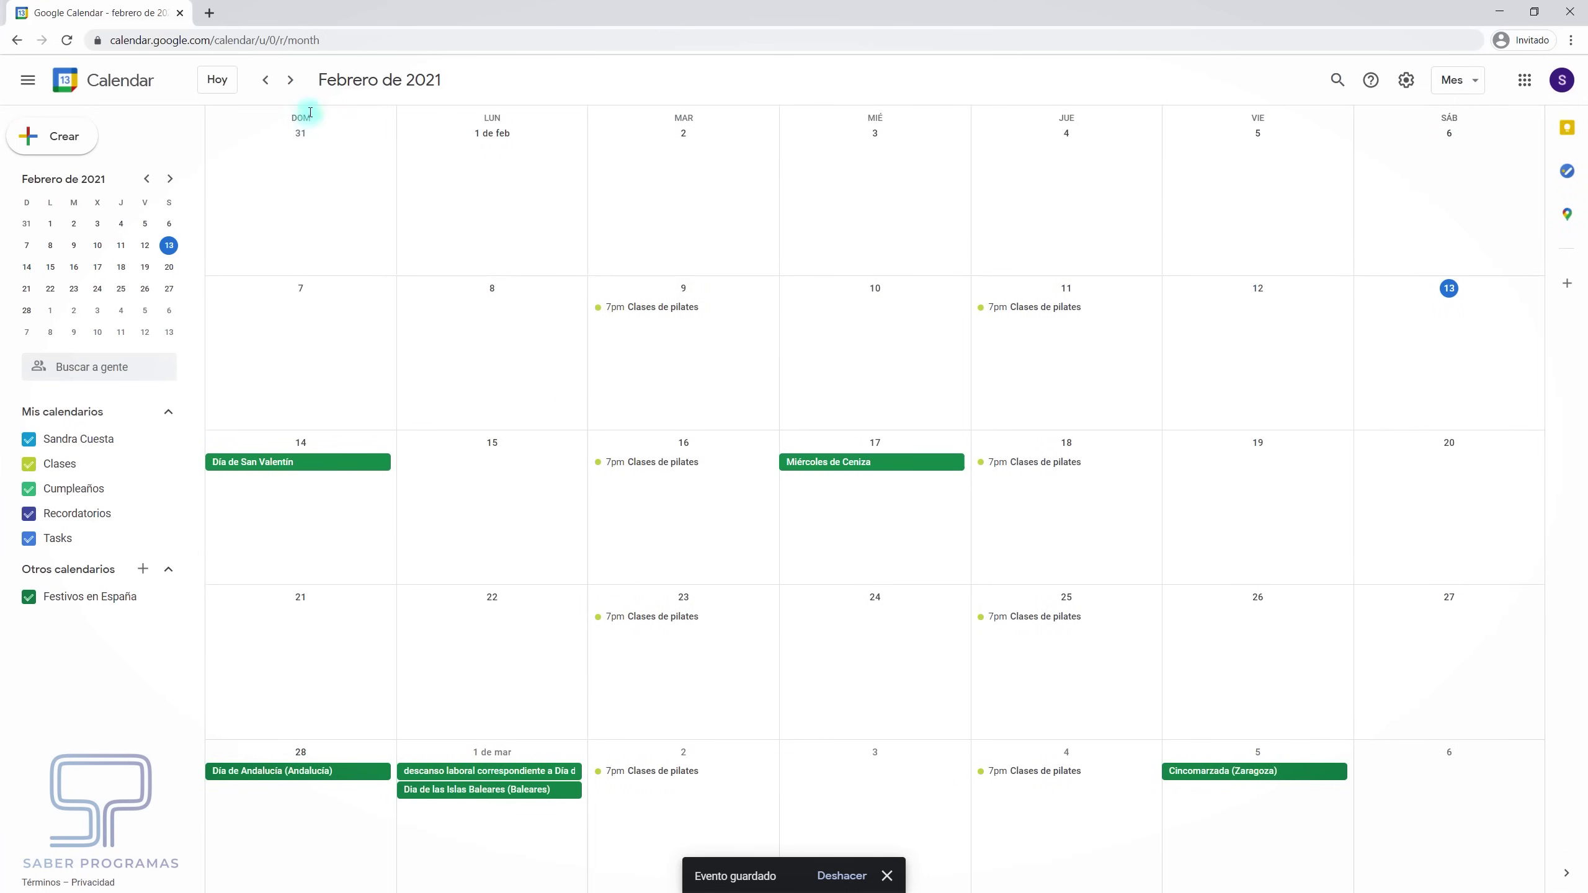
{"action": "left_click", "coordinate": [297, 81]}
{"action": "left_click", "coordinate": [299, 81]}
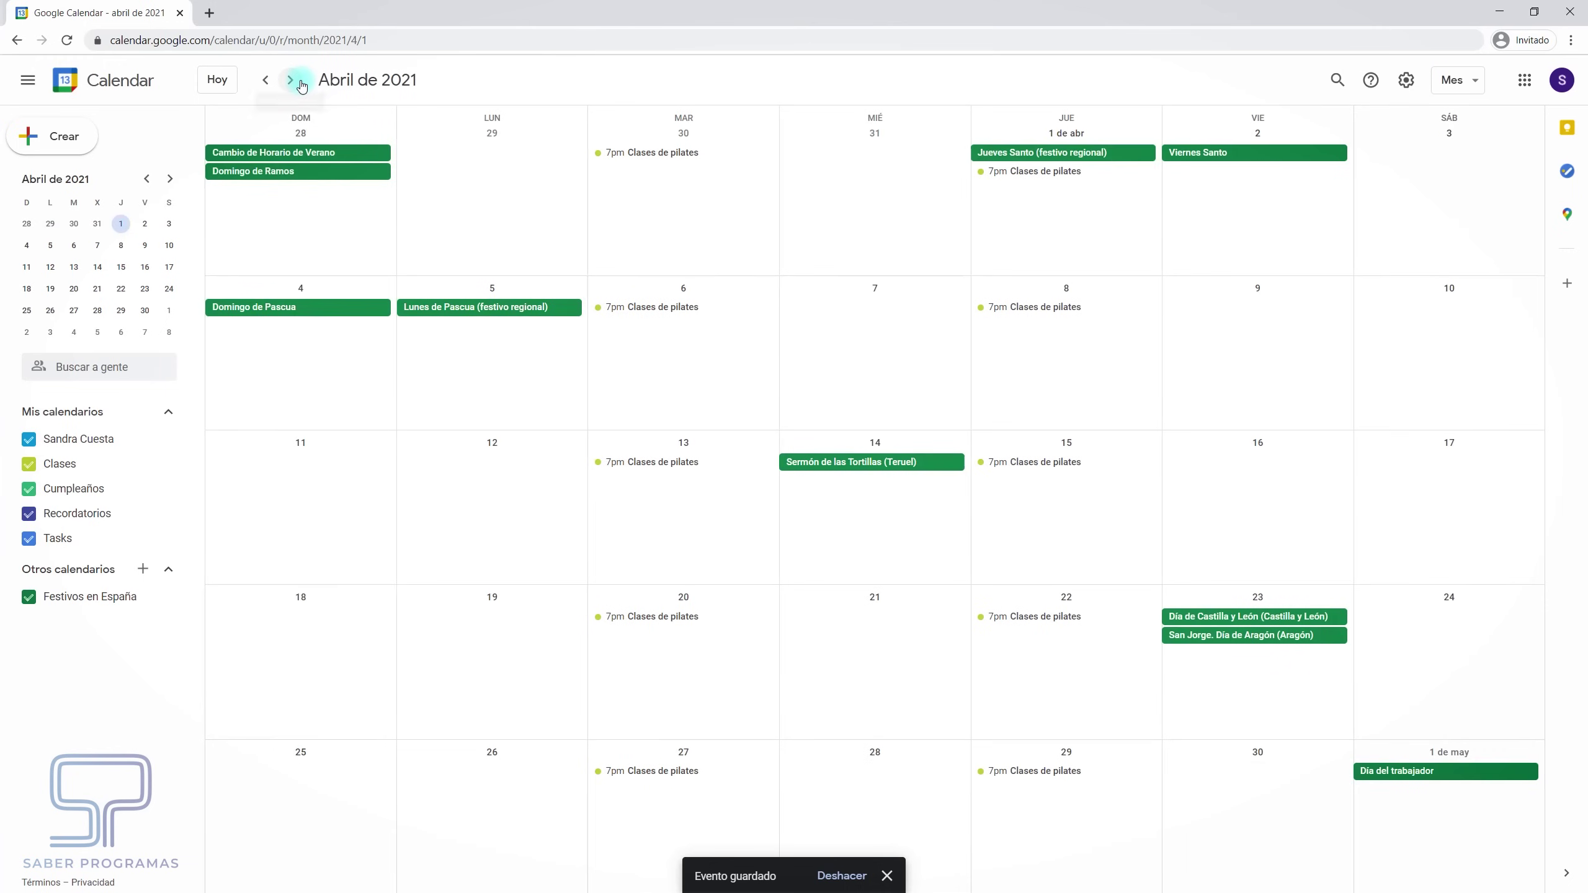
{"action": "left_click", "coordinate": [299, 81]}
{"action": "left_click", "coordinate": [299, 82]}
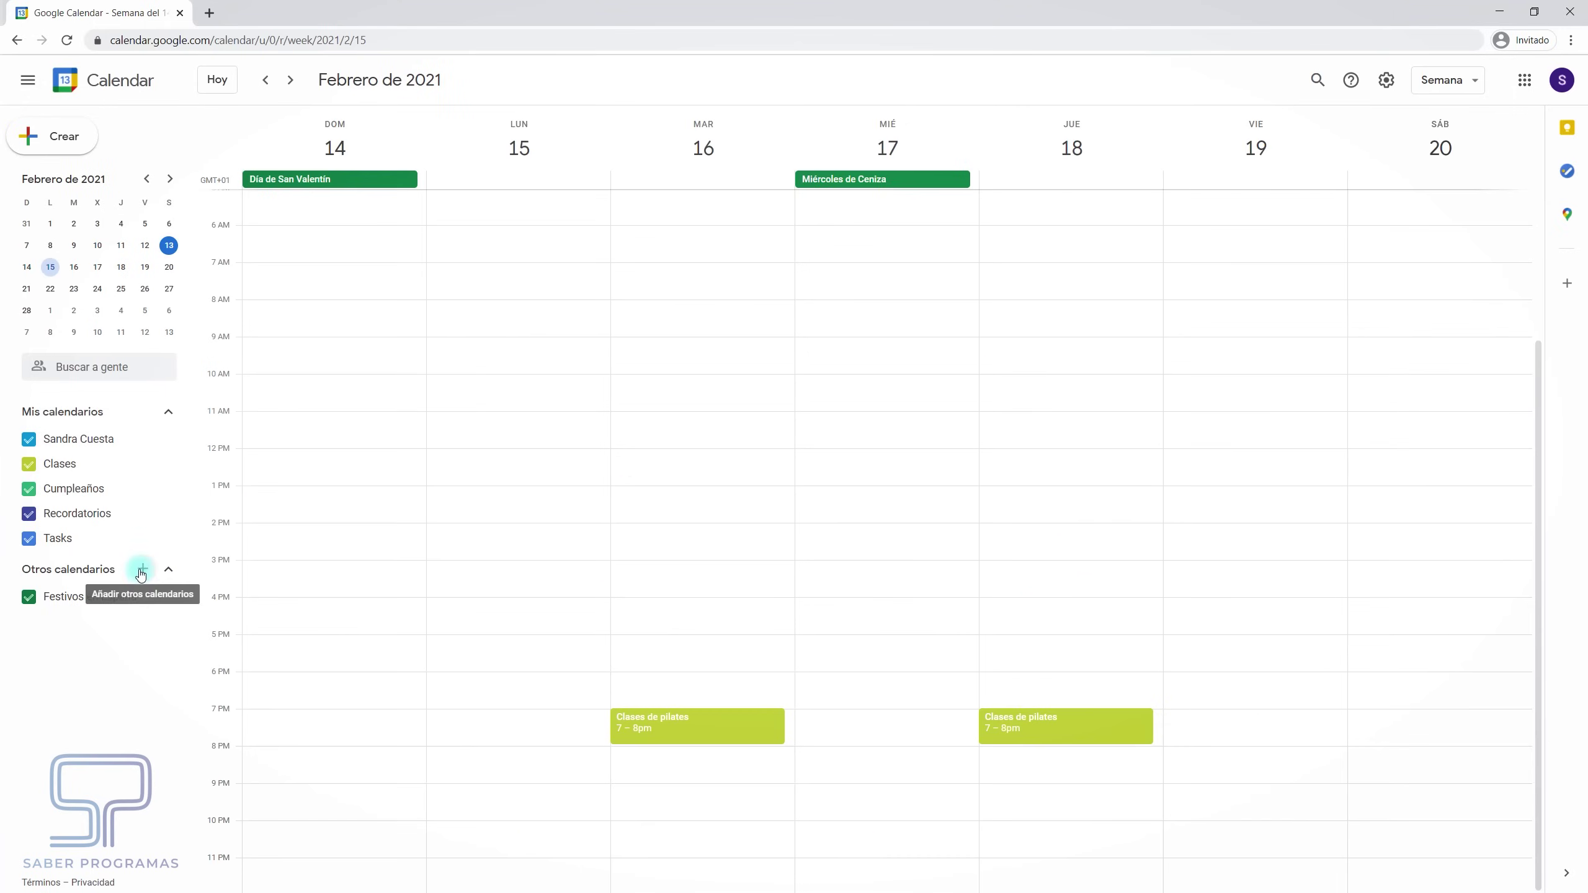
Create a new calendar named "Reuniones de trabajo" with the default Madrid time zone
{"action": "left_click", "coordinate": [143, 569]}
{"action": "left_click", "coordinate": [188, 607]}
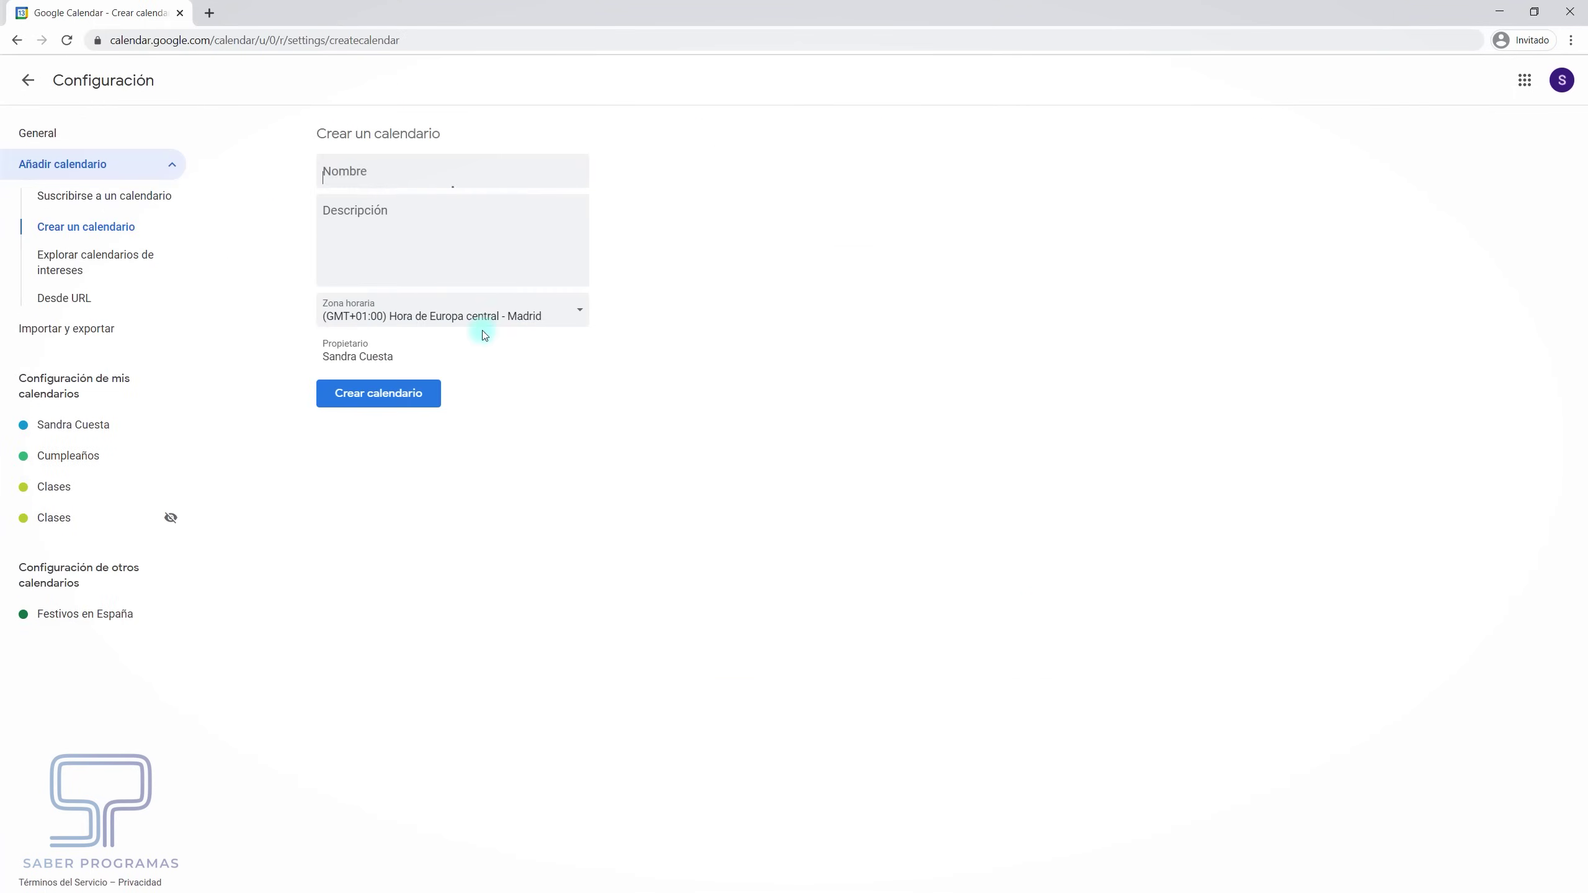
{"action": "type", "text": "Reu"}
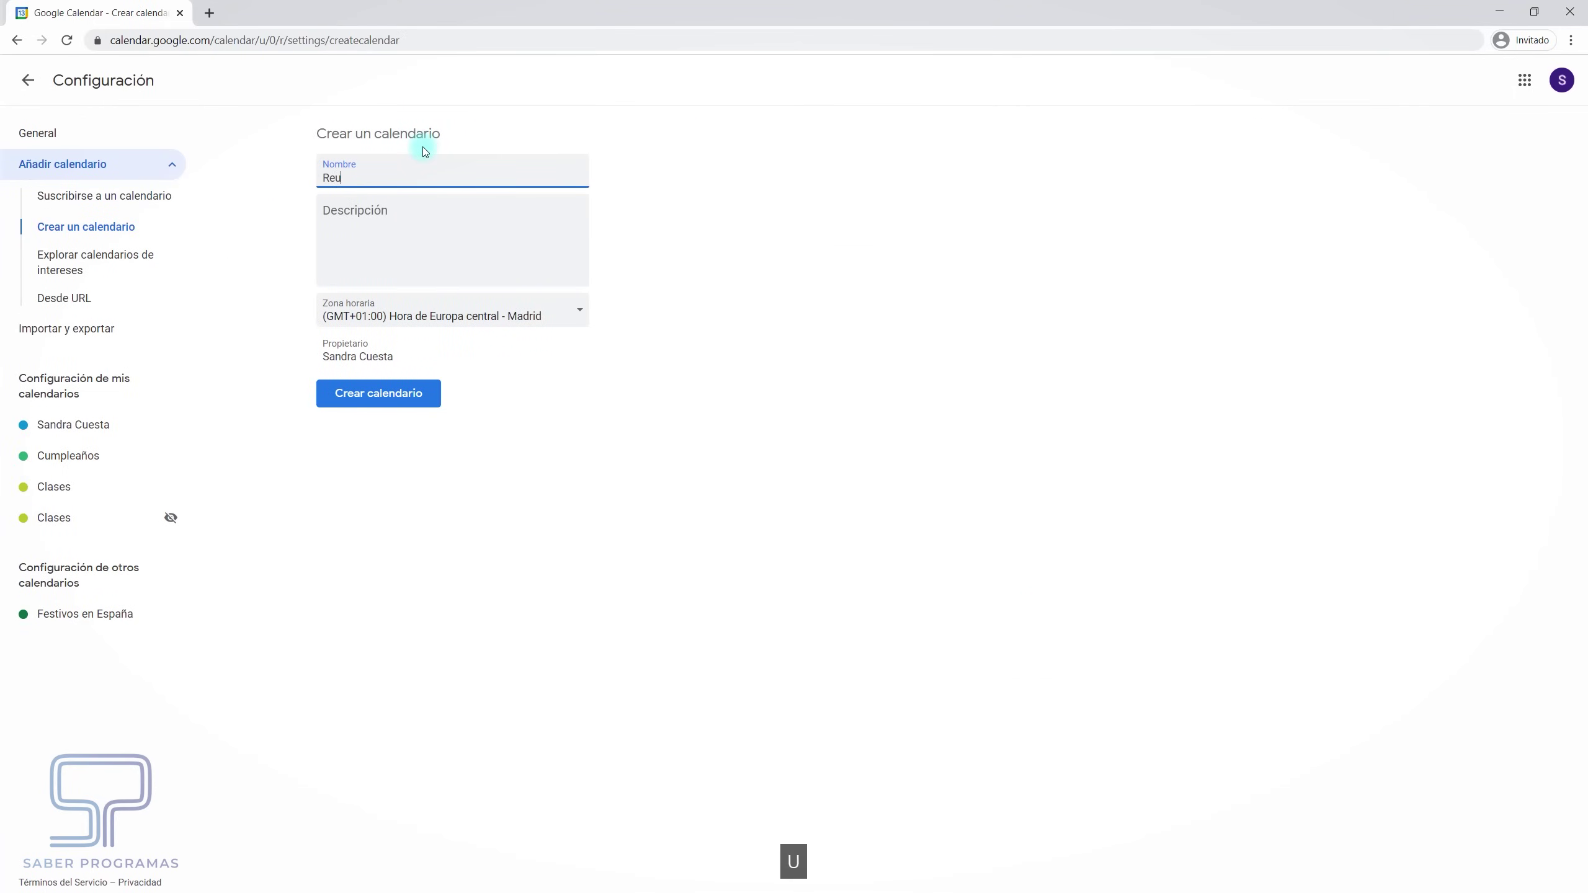
{"action": "type", "text": "niones de trabajo"}
{"action": "left_click", "coordinate": [418, 405]}
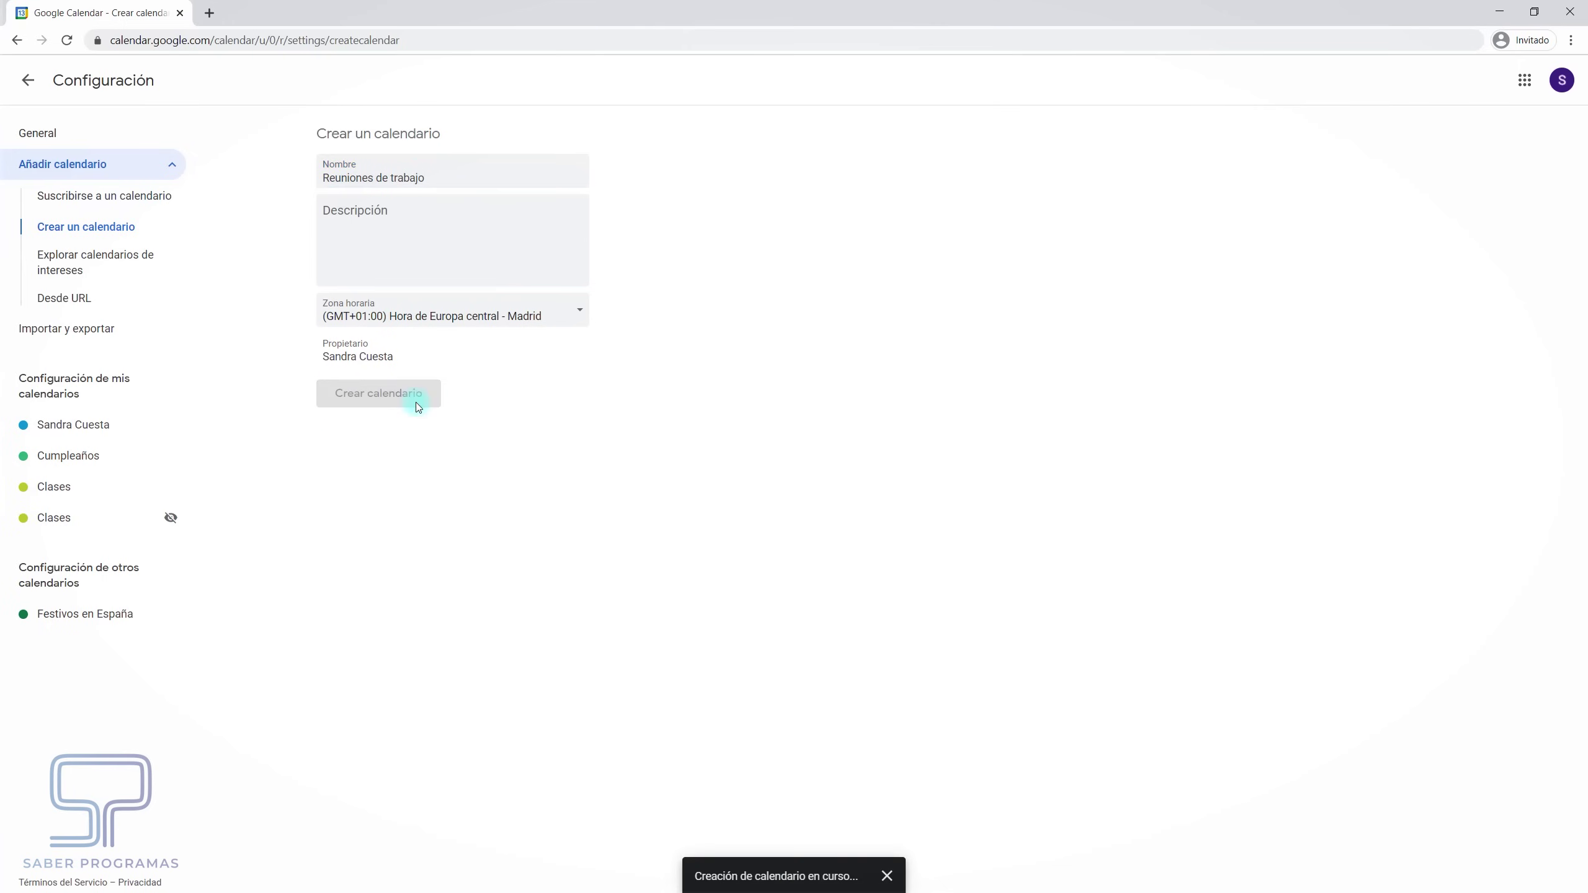
Return to the week view and choose the display colour of the Reuniones de trabajo calendar
{"action": "left_click", "coordinate": [28, 80]}
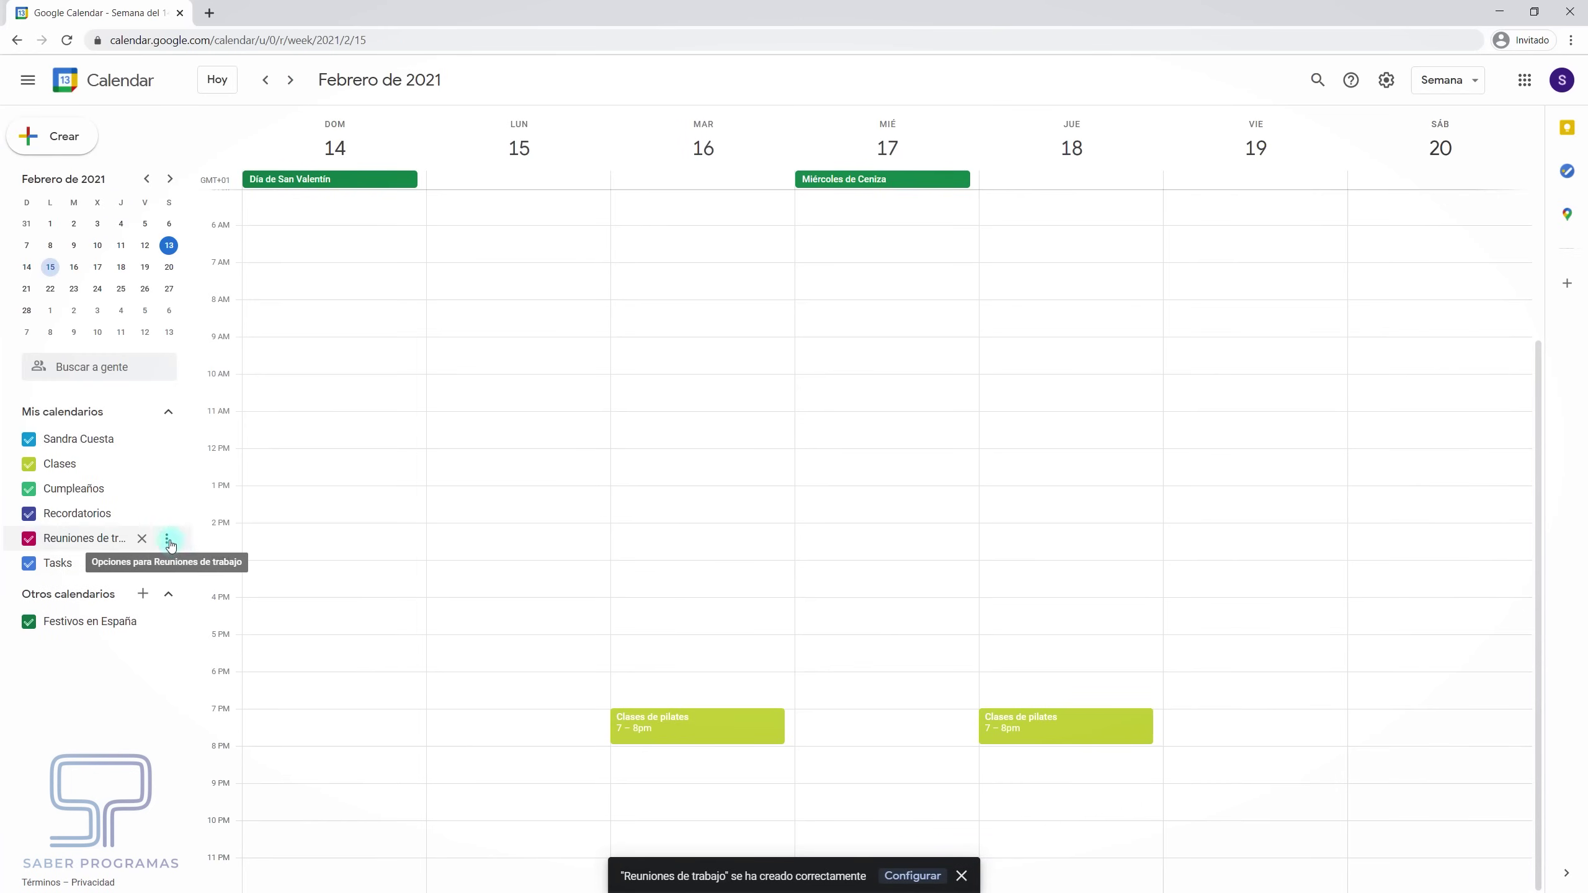
{"action": "left_click", "coordinate": [168, 539]}
{"action": "left_click", "coordinate": [120, 688]}
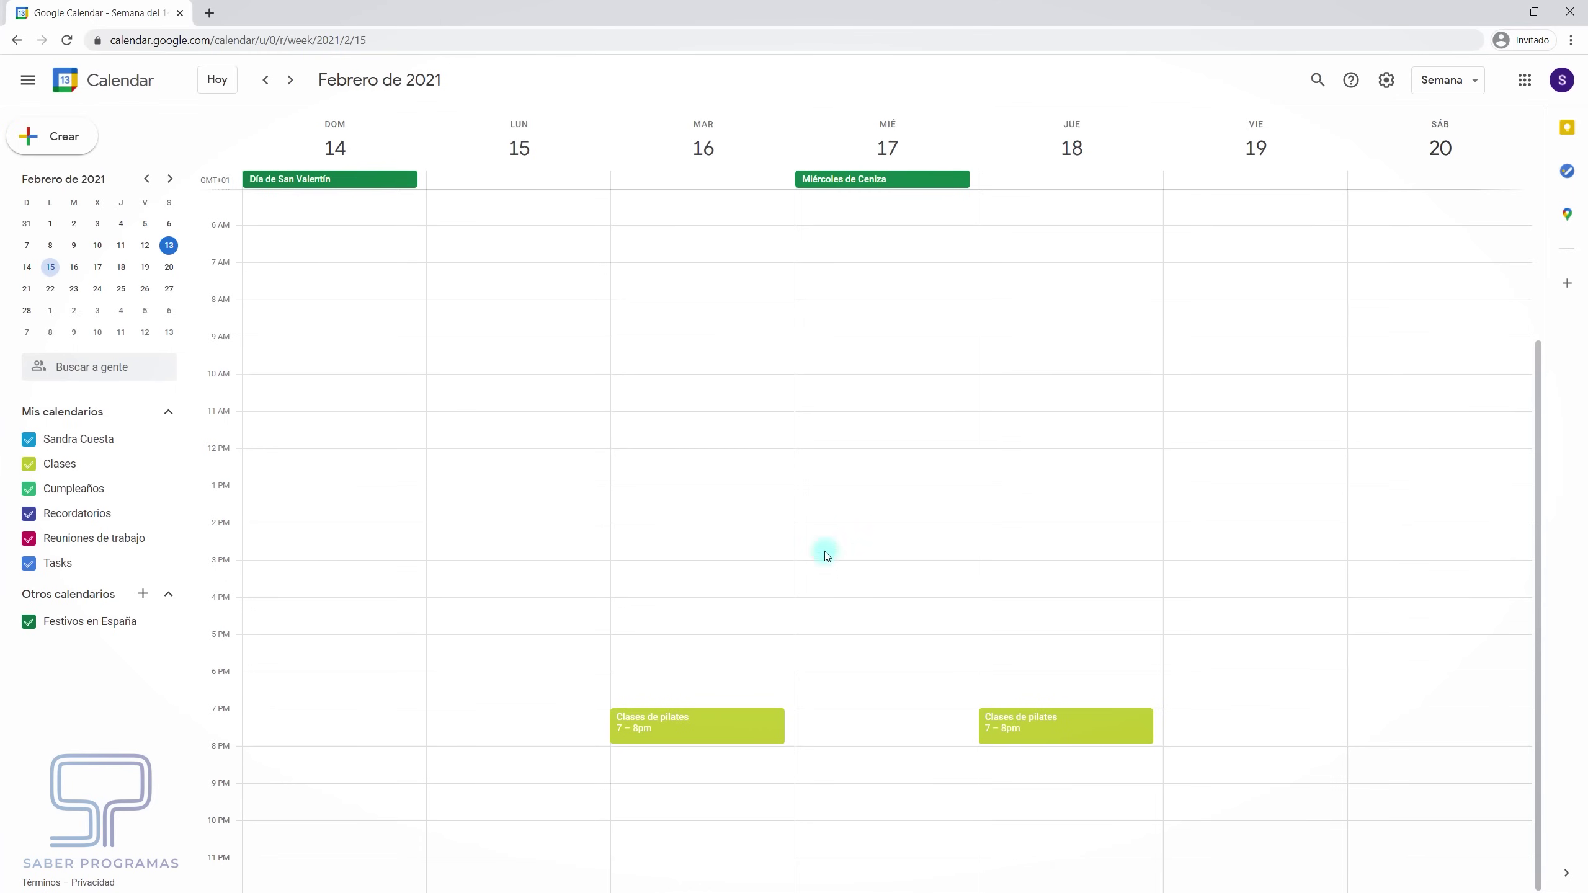
Start a new event titled "Reunión con inversores" and set its date to Wednesday, 17 February
{"action": "left_click", "coordinate": [61, 141]}
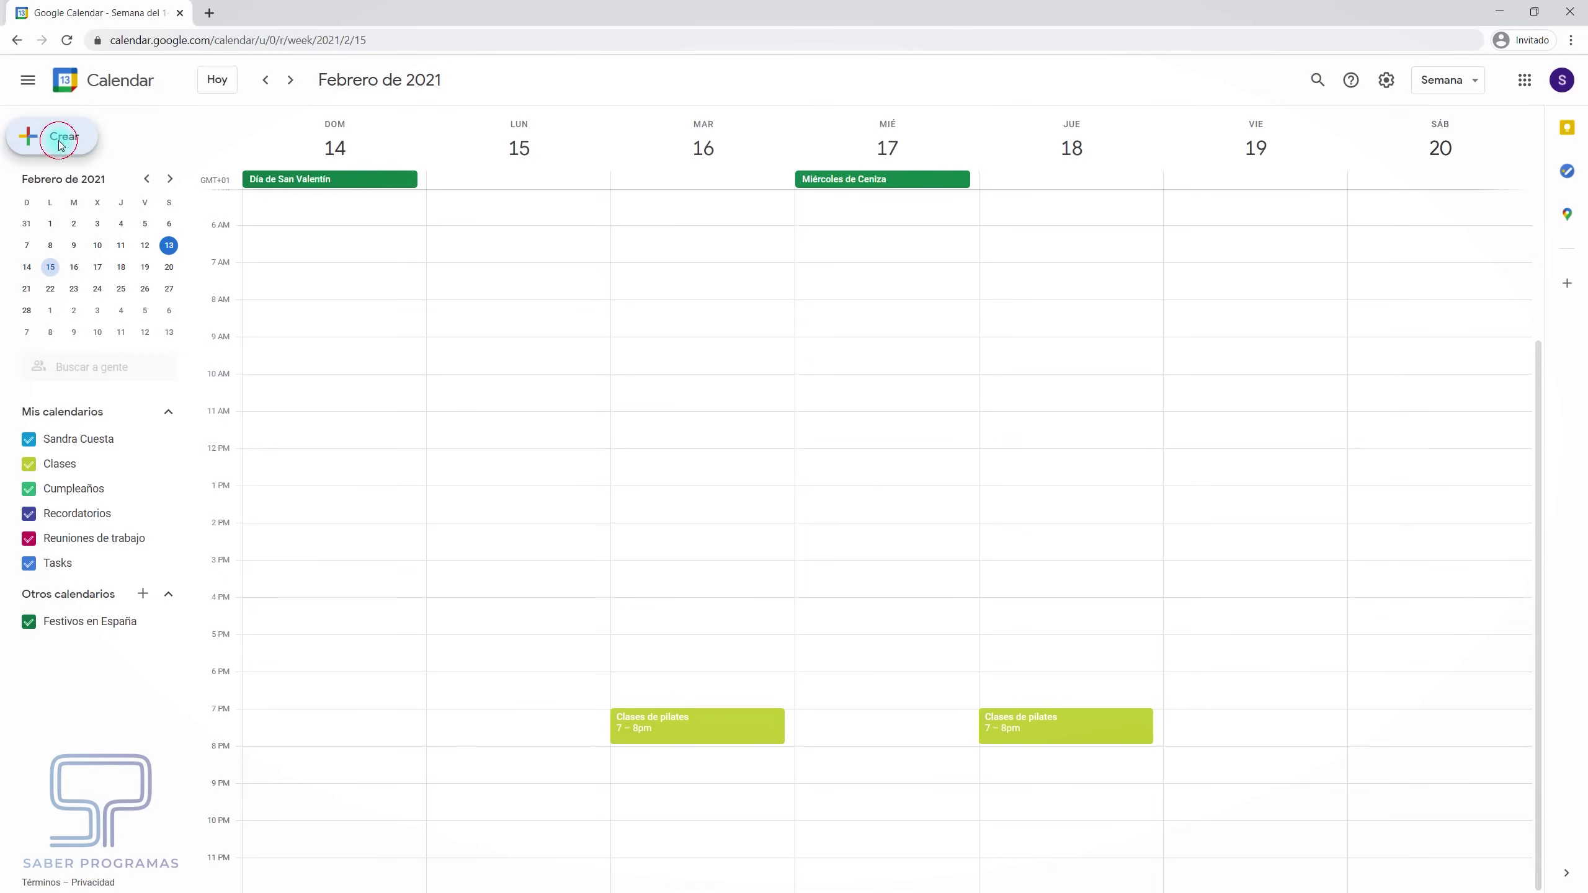
{"action": "left_click", "coordinate": [203, 392]}
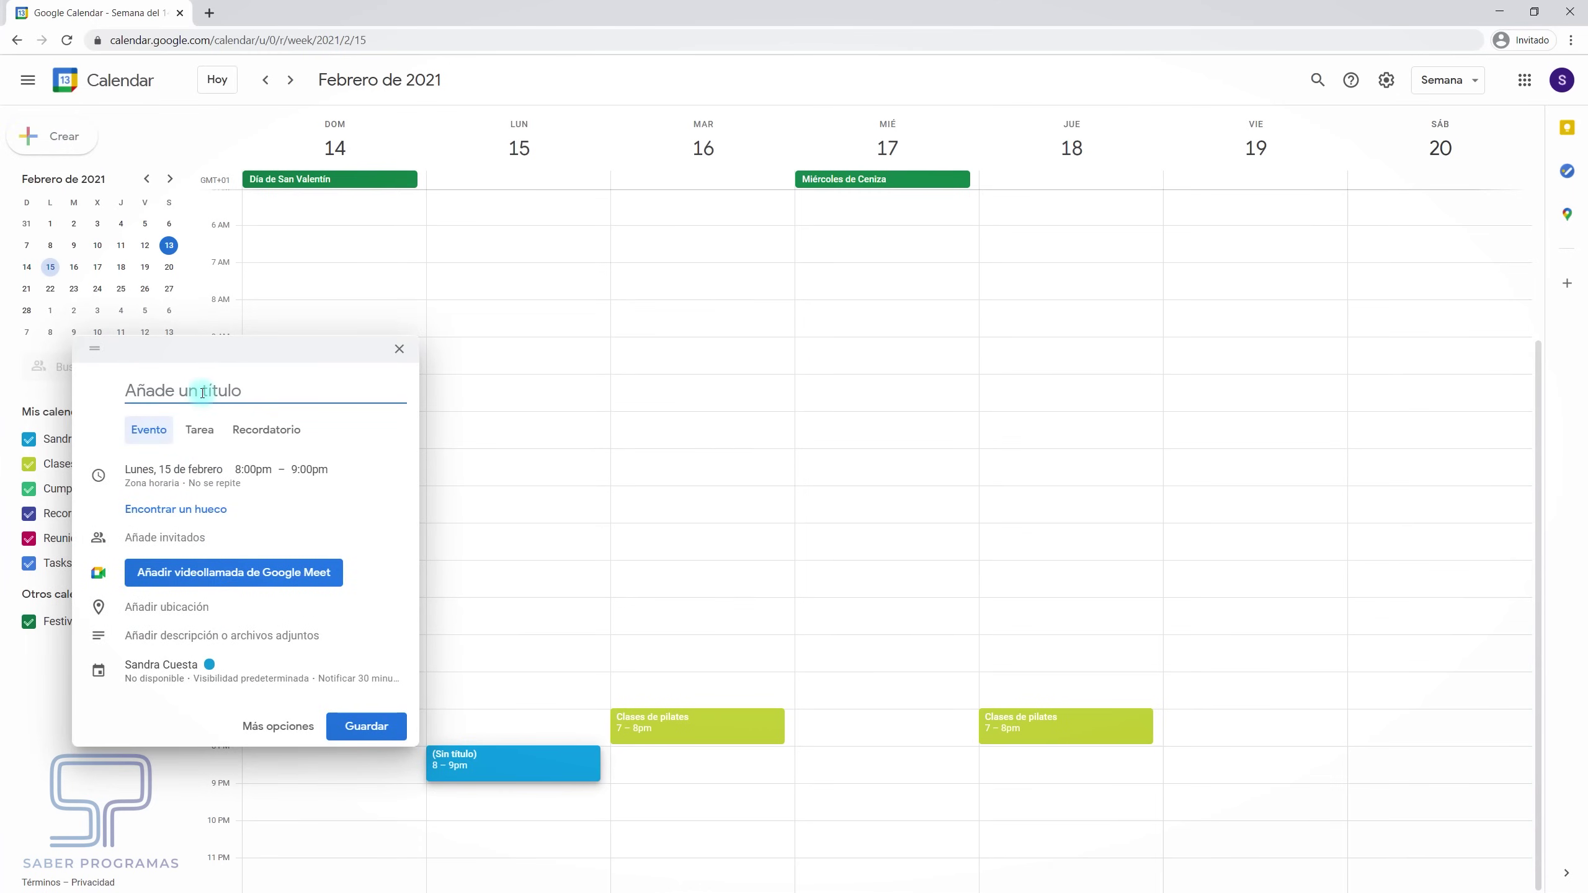
{"action": "type", "text": "Reunión con inversores"}
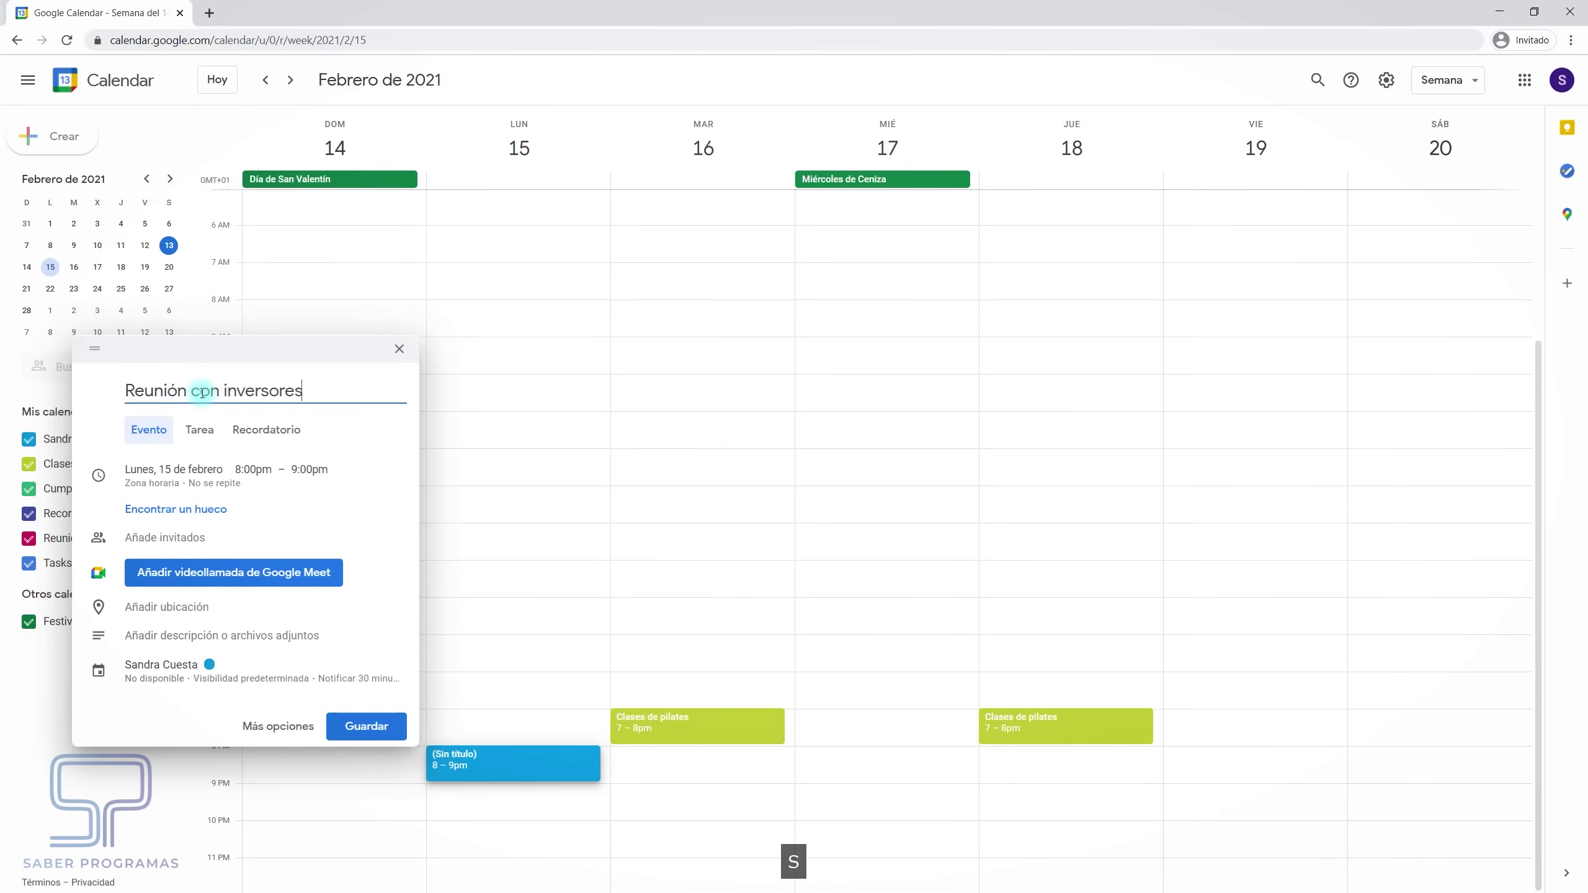
{"action": "left_click", "coordinate": [213, 469]}
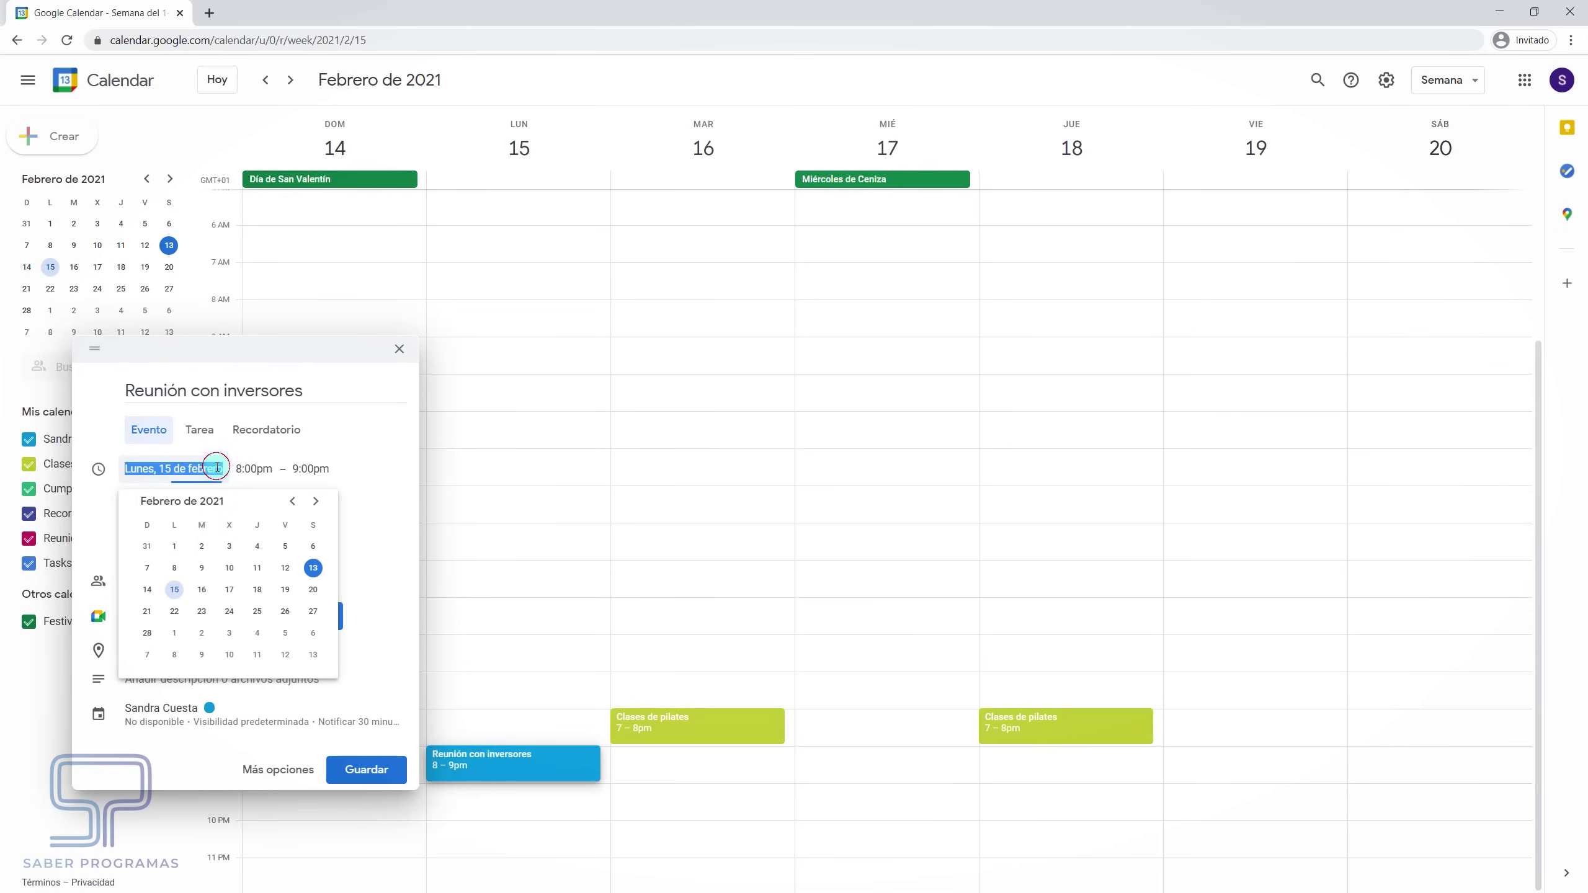
{"action": "left_click", "coordinate": [229, 594]}
Set the investor meeting to start at 10:00pm and end at 12:00am
{"action": "left_click", "coordinate": [640, 469]}
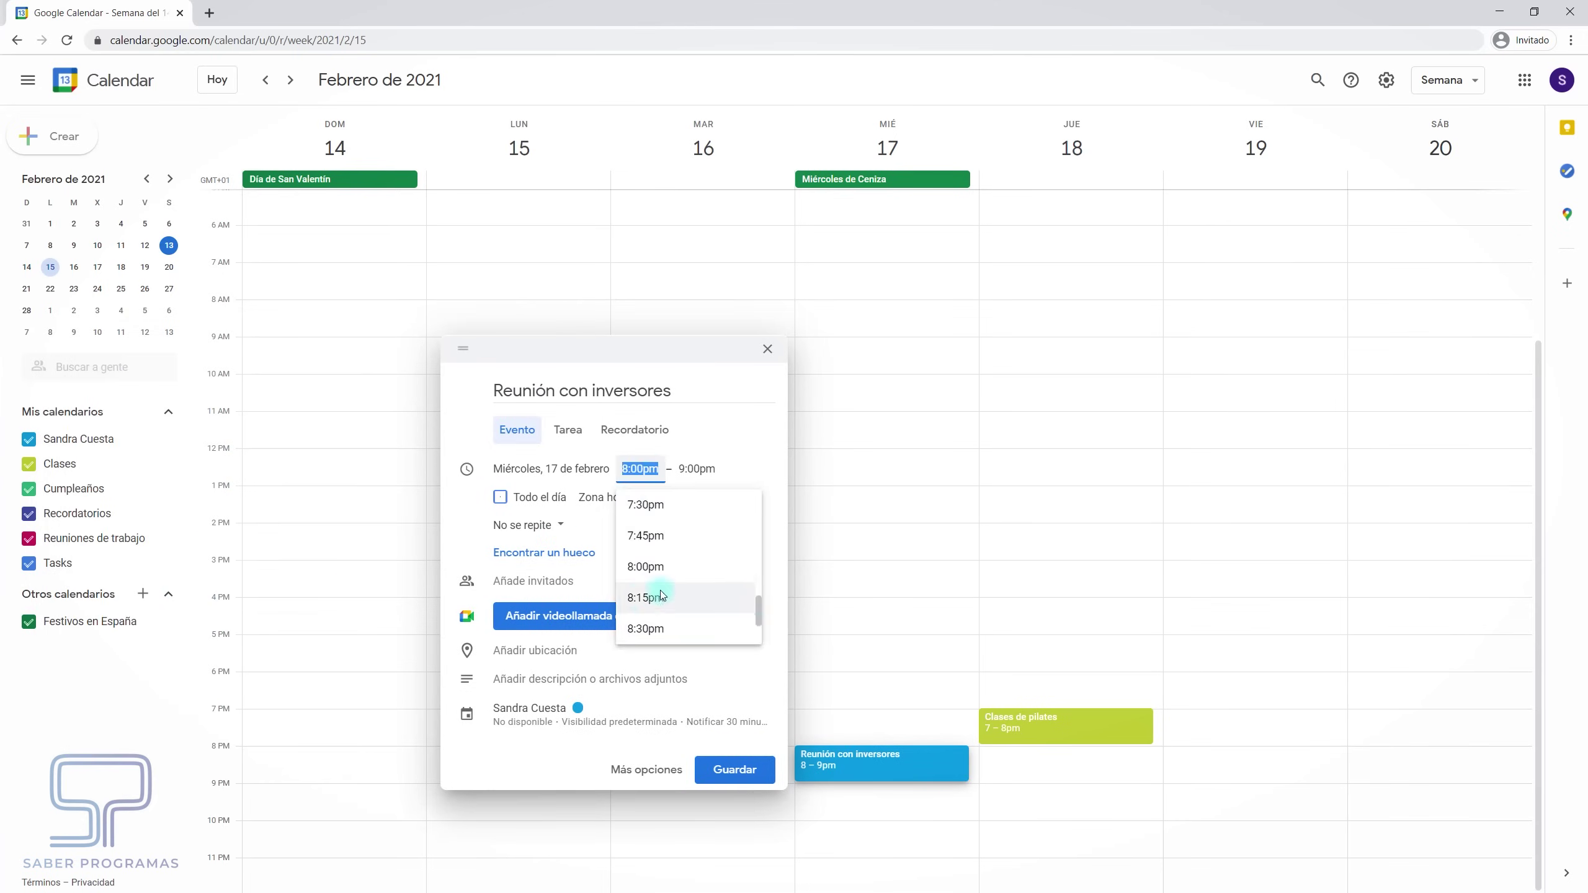
{"action": "mouse_move", "coordinate": [758, 618]}
{"action": "left_mouse_down"}
{"action": "mouse_move", "coordinate": [762, 645]}
{"action": "mouse_move", "coordinate": [758, 578]}
{"action": "mouse_move", "coordinate": [755, 631]}
{"action": "left_mouse_up"}
{"action": "scroll", "coordinate": [680, 557], "scroll_direction": "up", "scroll_amount": 3}
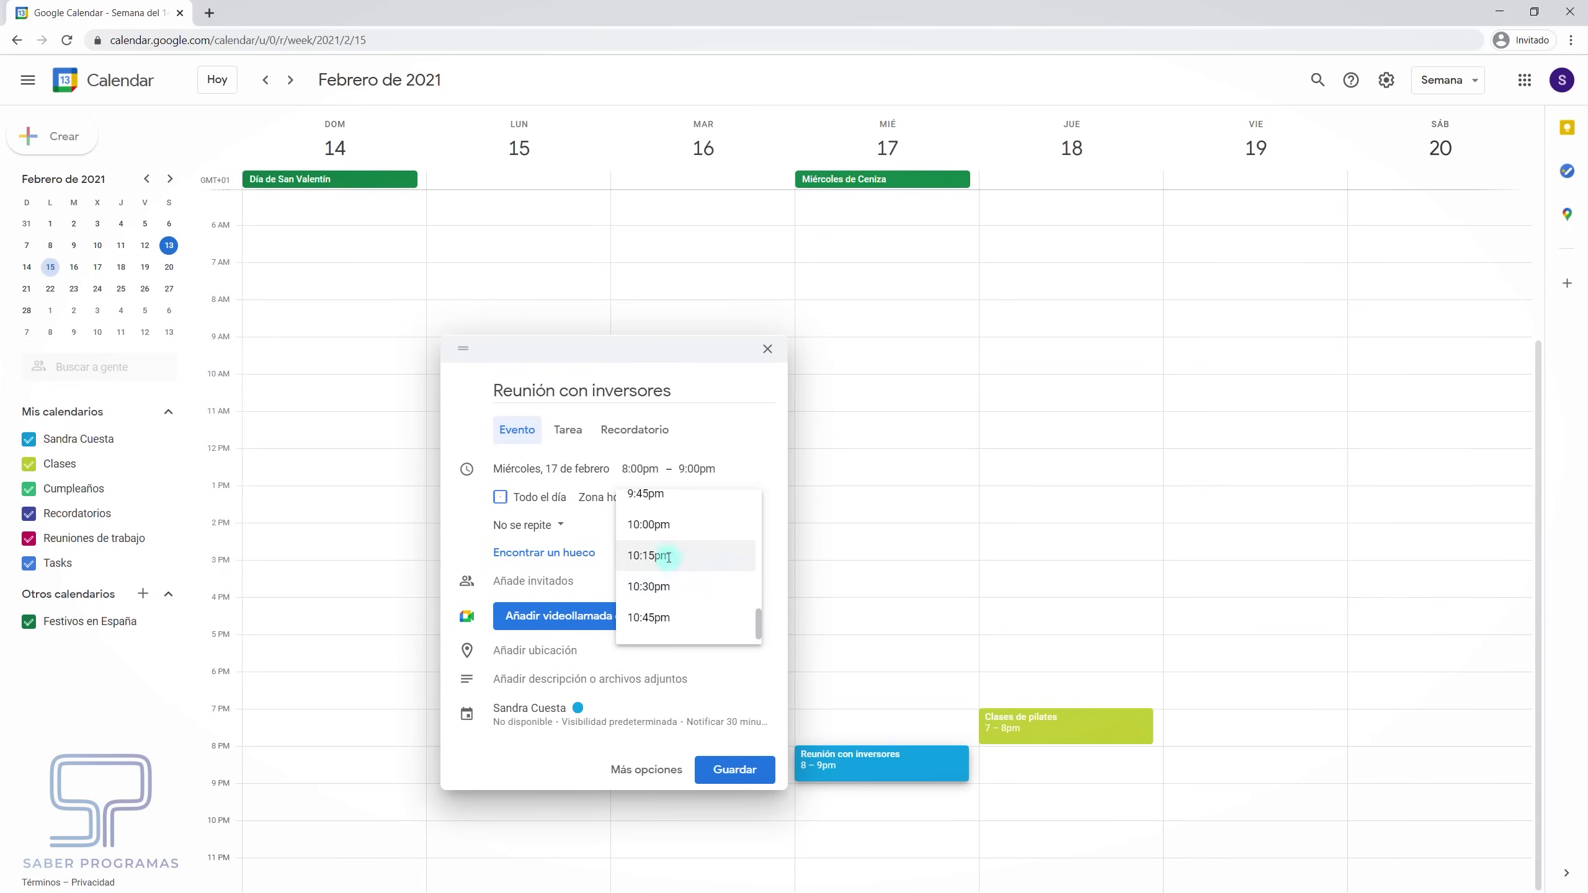
{"action": "left_click", "coordinate": [680, 556]}
{"action": "left_click", "coordinate": [694, 535]}
{"action": "left_click", "coordinate": [806, 691]}
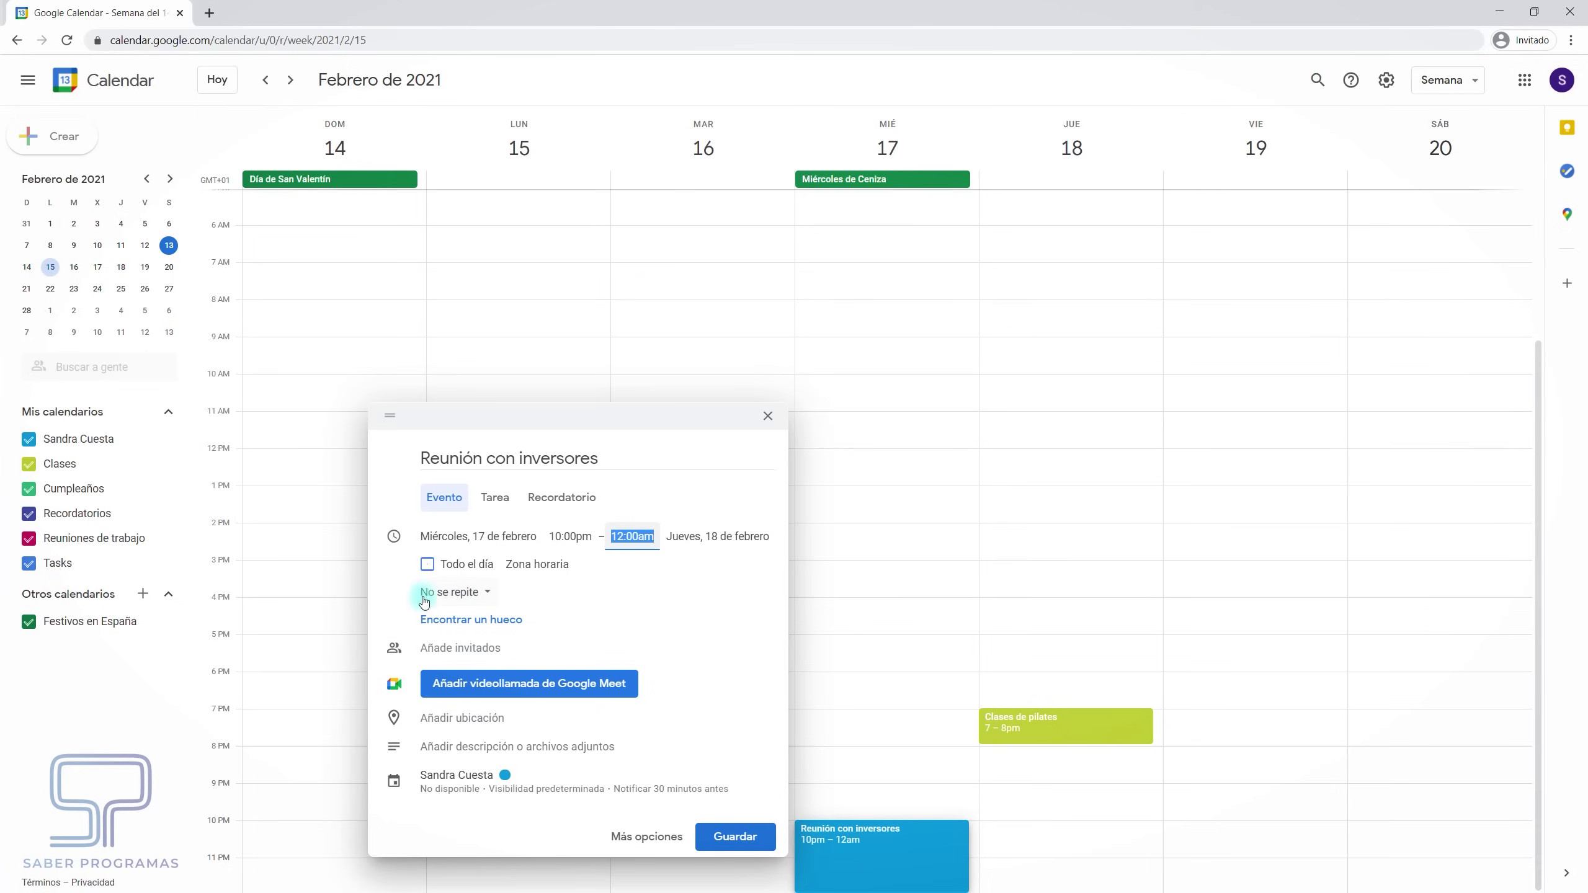
{"action": "left_click", "coordinate": [441, 645]}
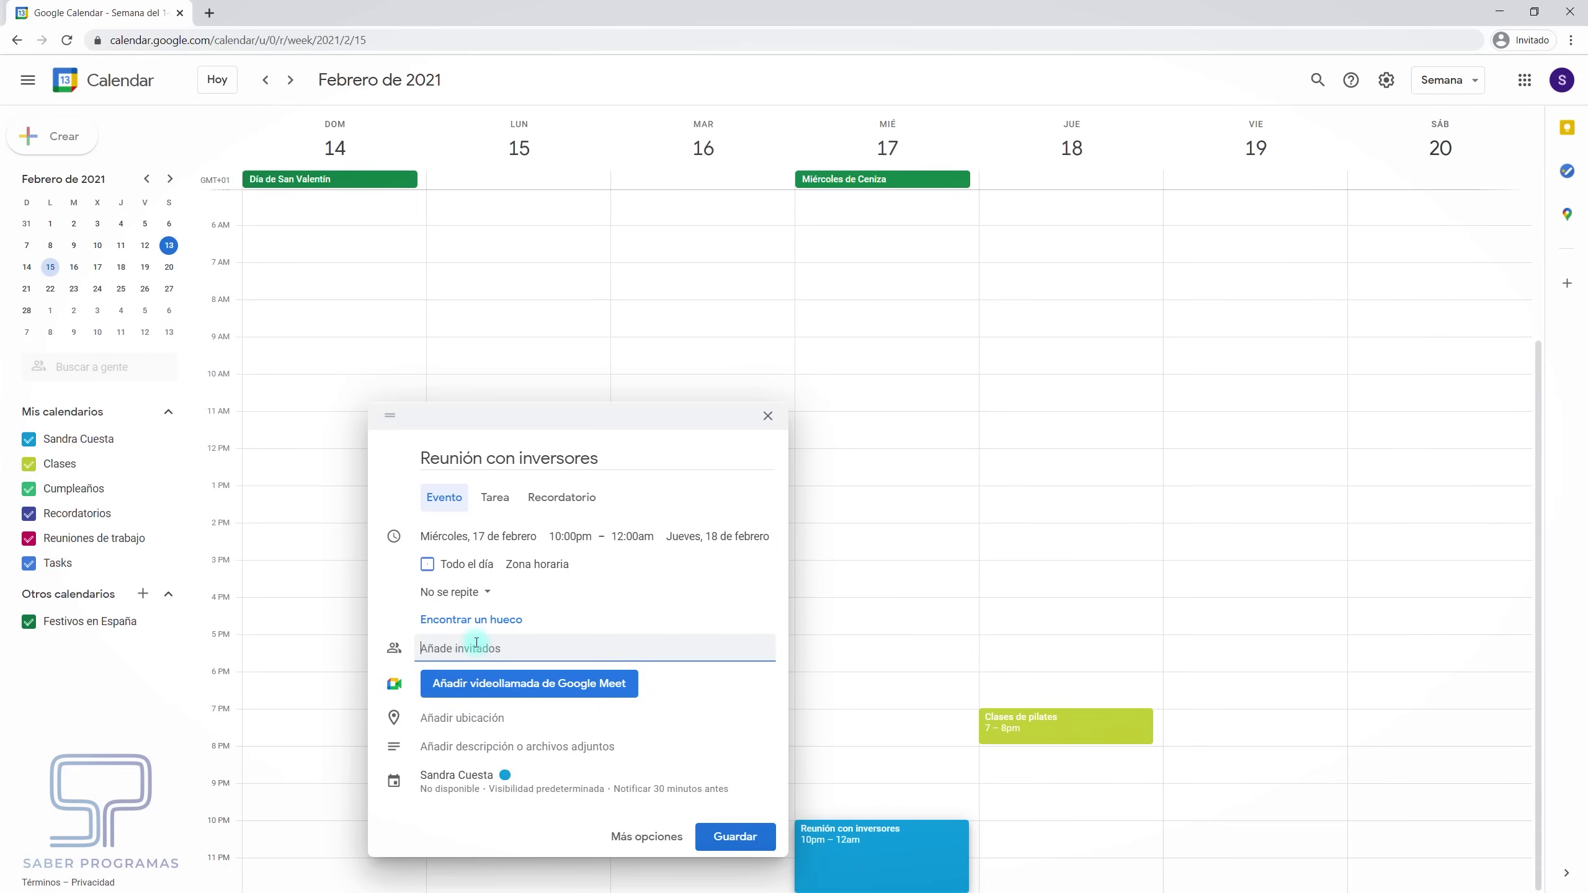
{"action": "type", "text": "k"}
{"action": "key", "text": "BackSpace"}
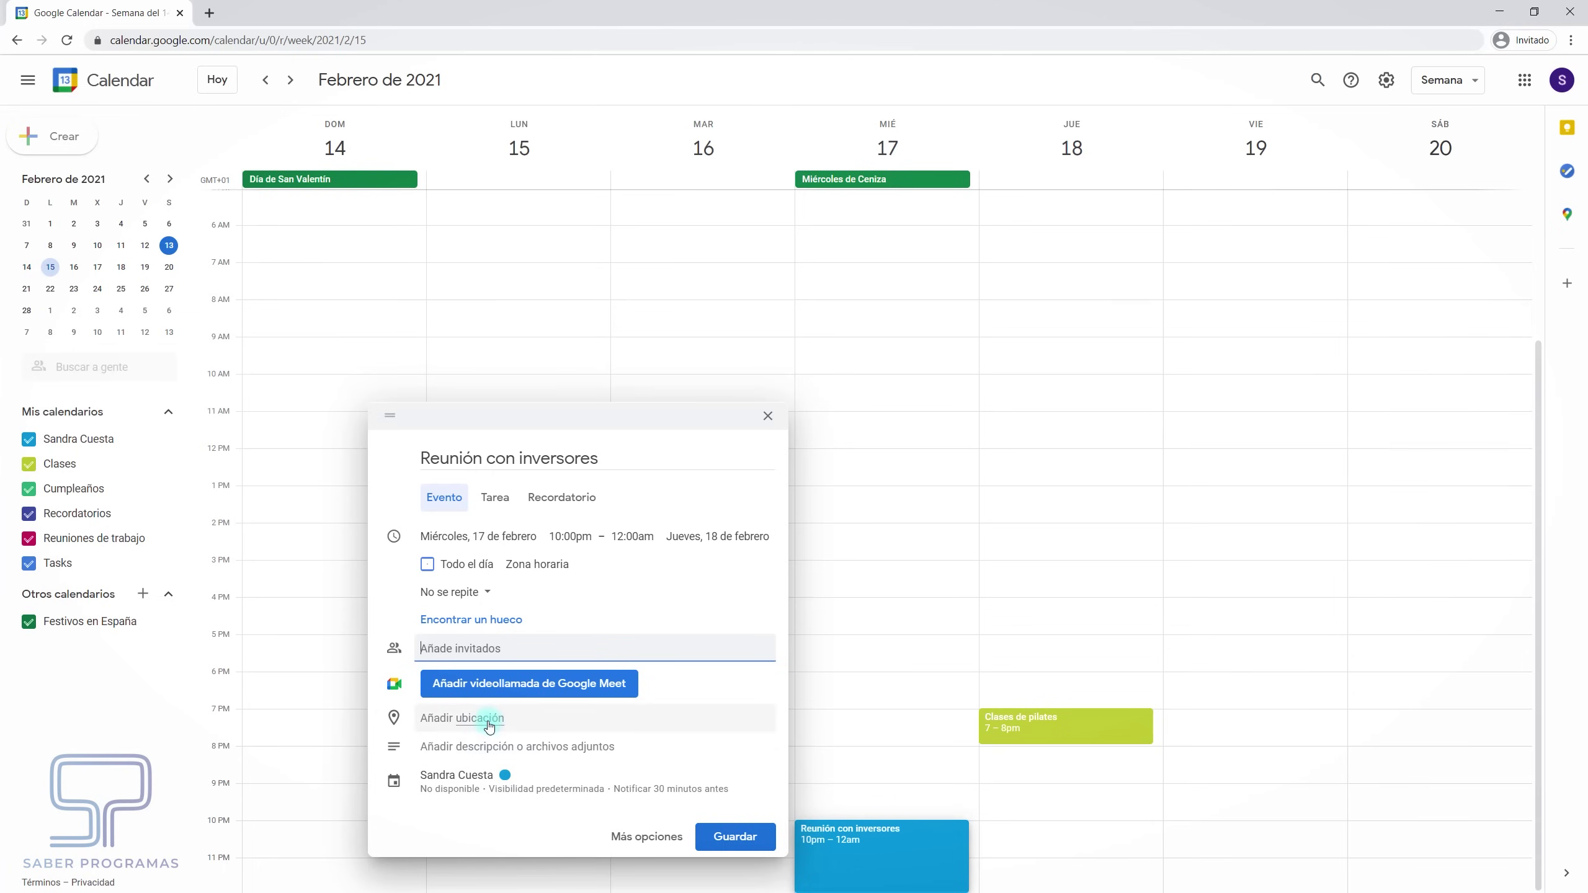
Assign the investor meeting to the Reuniones de trabajo calendar and open its full event details
{"action": "left_click", "coordinate": [503, 786]}
{"action": "left_click", "coordinate": [546, 682]}
{"action": "left_click", "coordinate": [666, 682]}
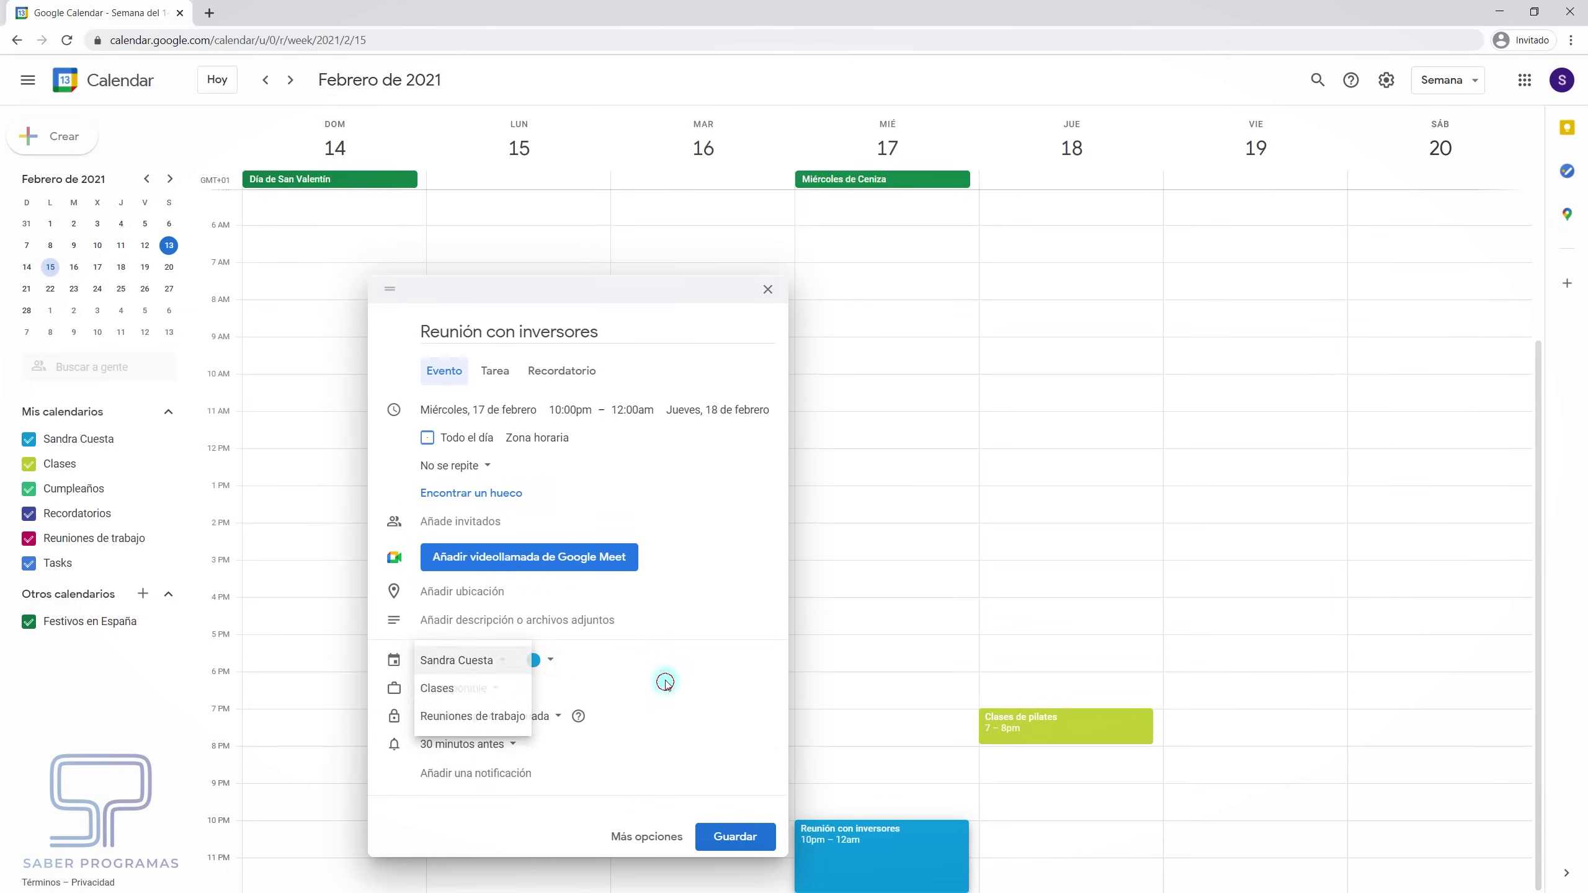
{"action": "left_click", "coordinate": [500, 661]}
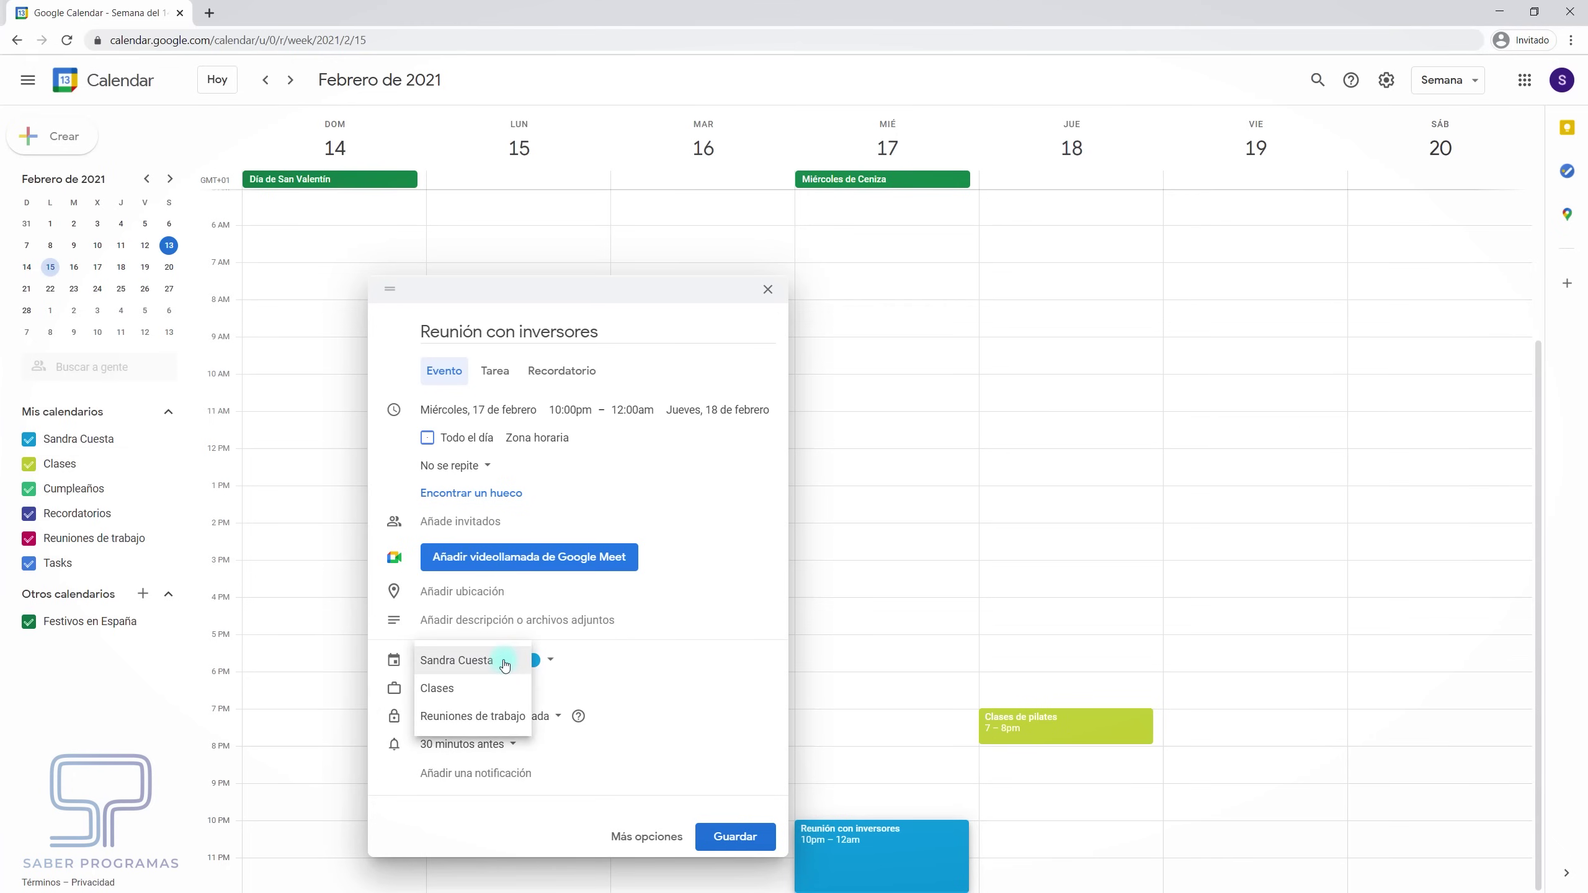
{"action": "left_click", "coordinate": [468, 716]}
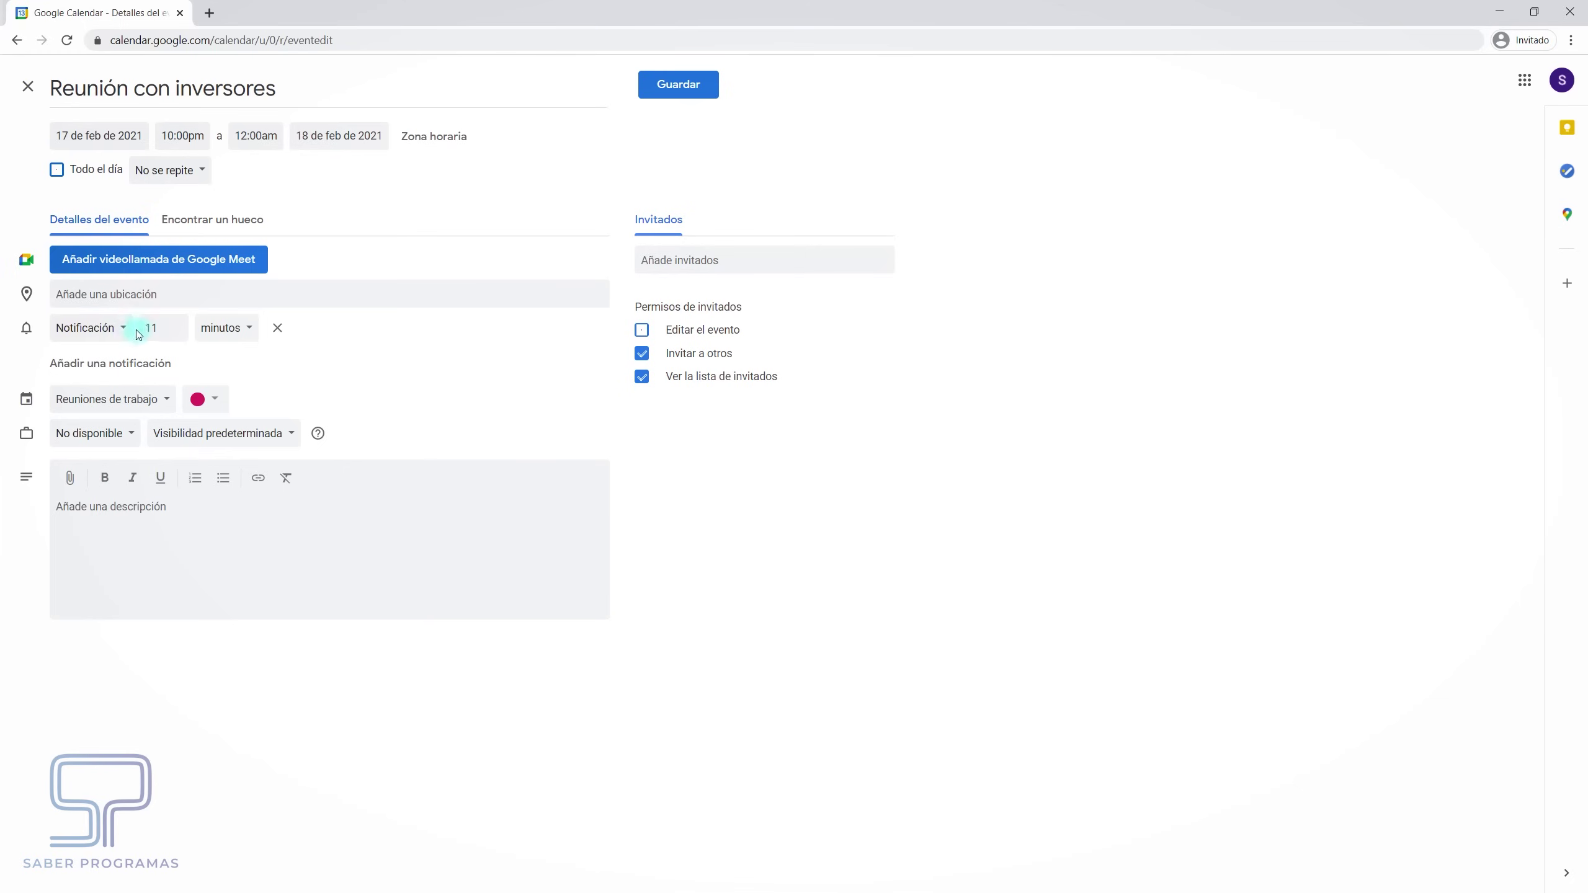
Change the meeting's notification to an email reminder (Correo electrónico) sent 1 day before
{"action": "left_click", "coordinate": [121, 330]}
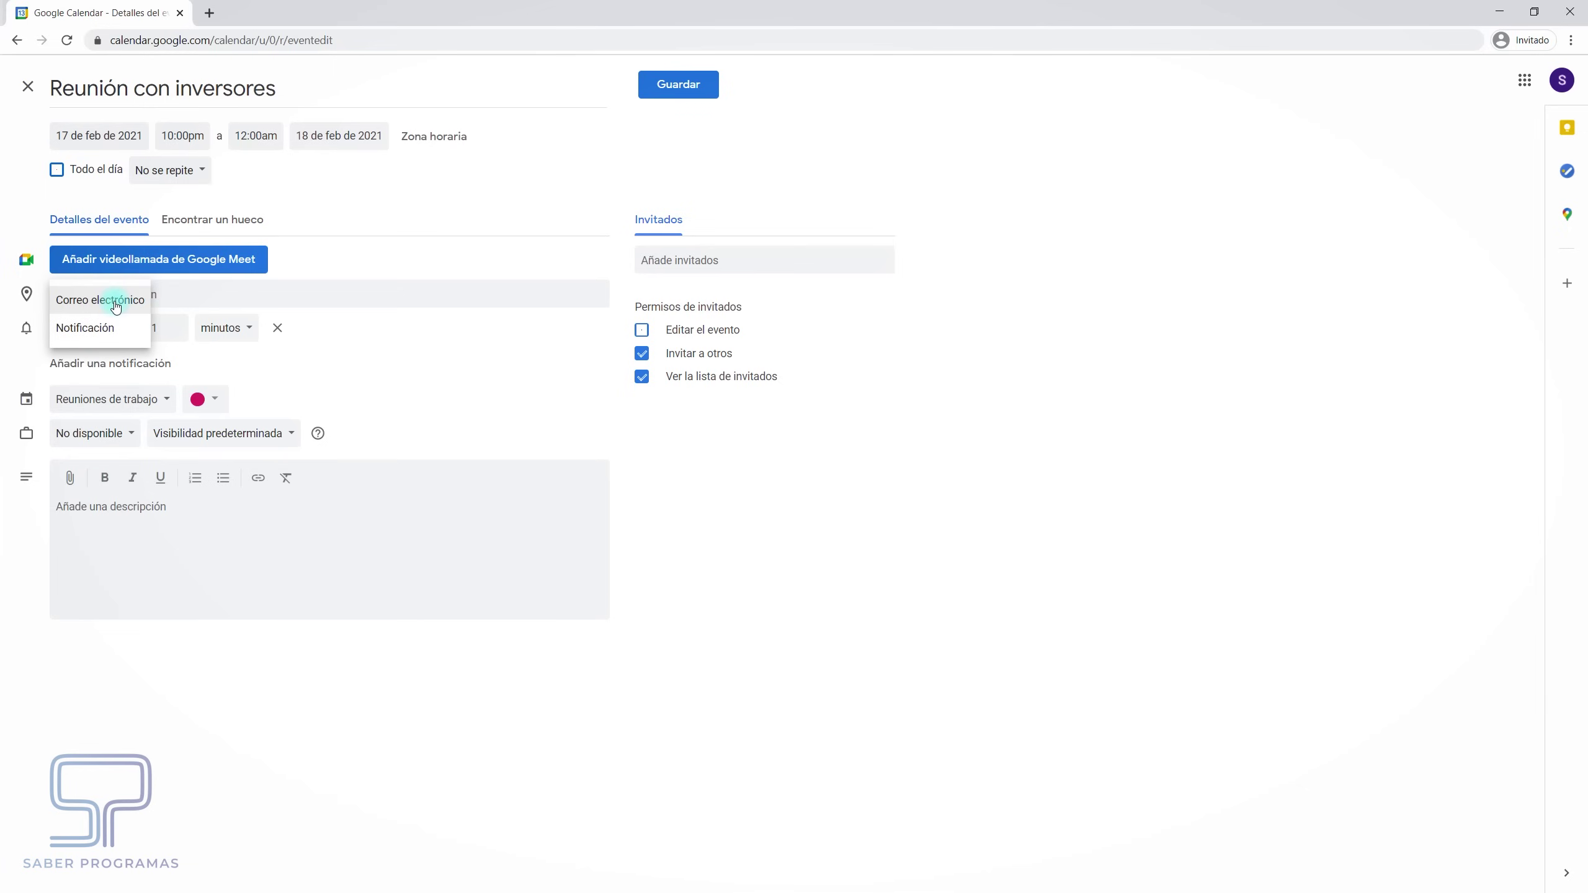
{"action": "left_click", "coordinate": [115, 306]}
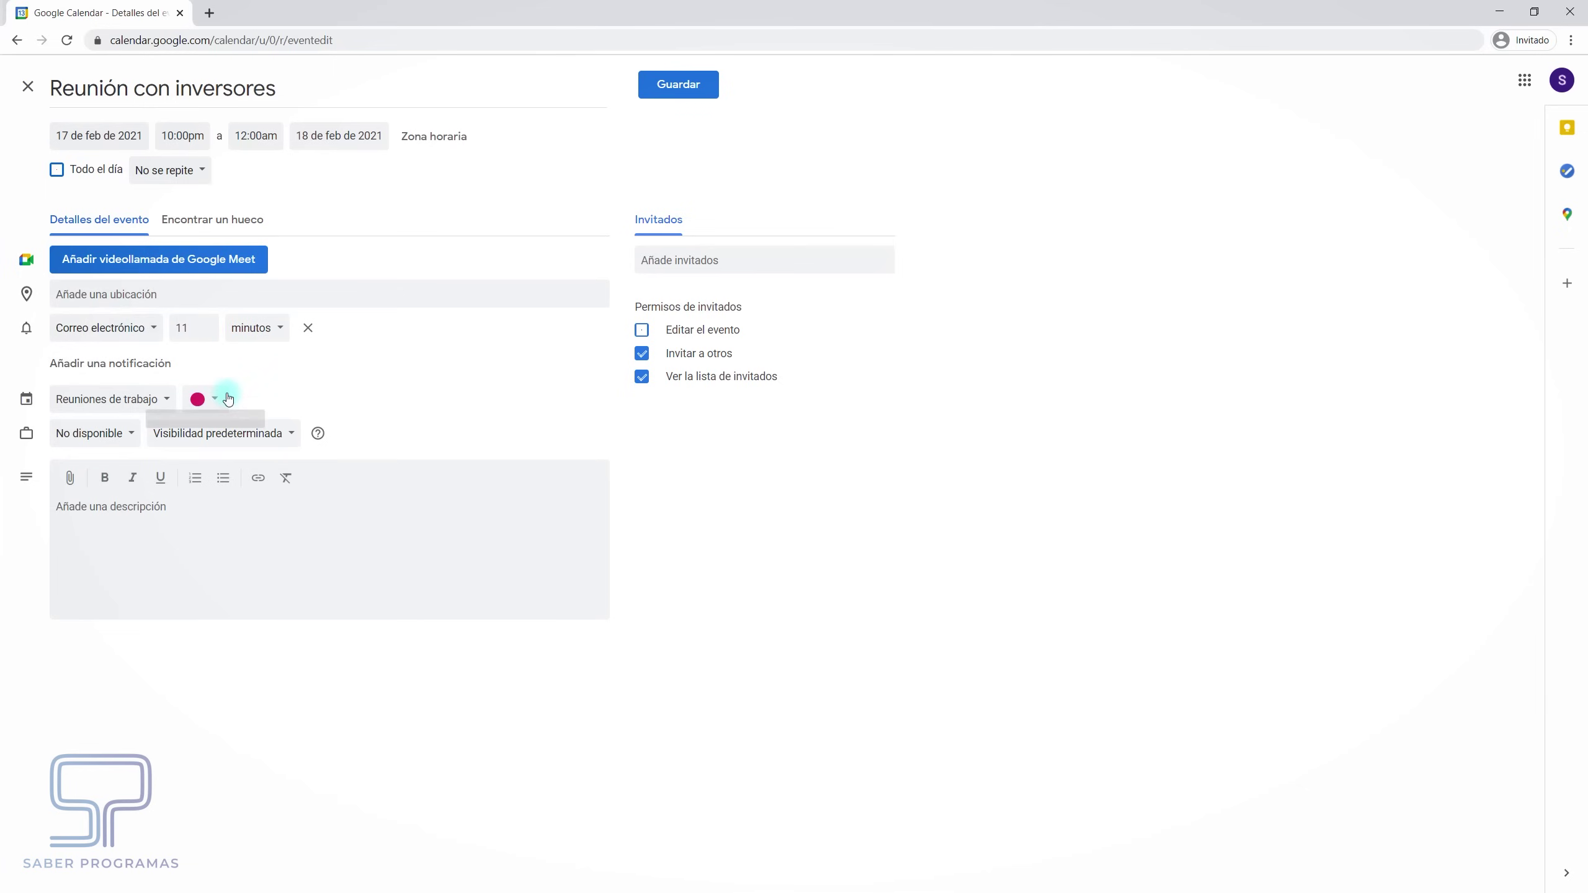
{"action": "left_click", "coordinate": [263, 329]}
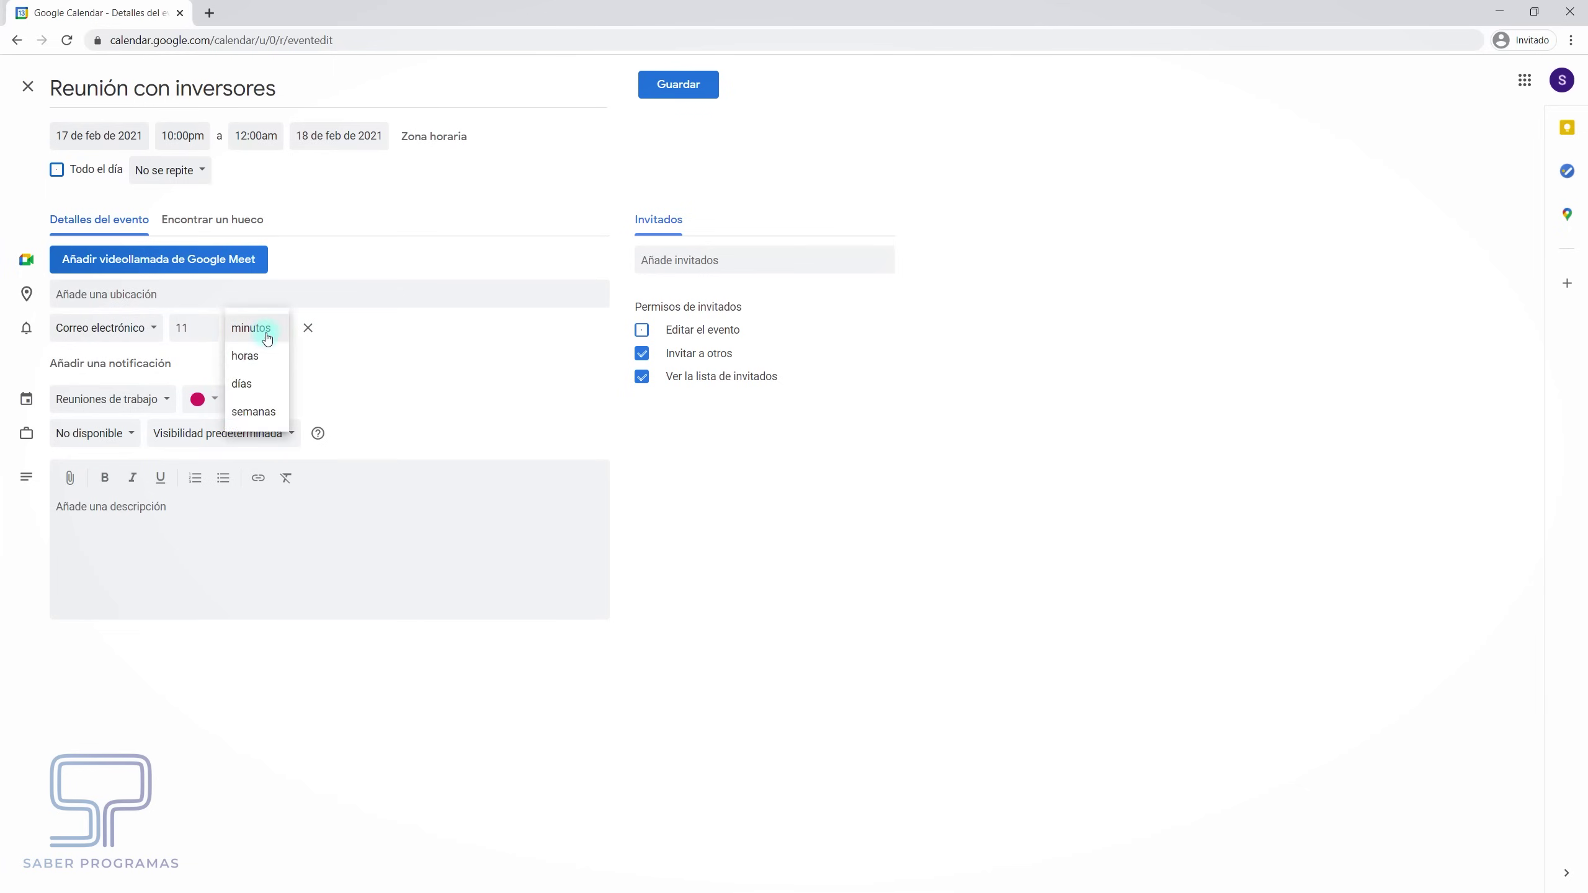
{"action": "left_click", "coordinate": [252, 384]}
{"action": "left_click_drag", "start_coordinate": [192, 328], "coordinate": [162, 338]}
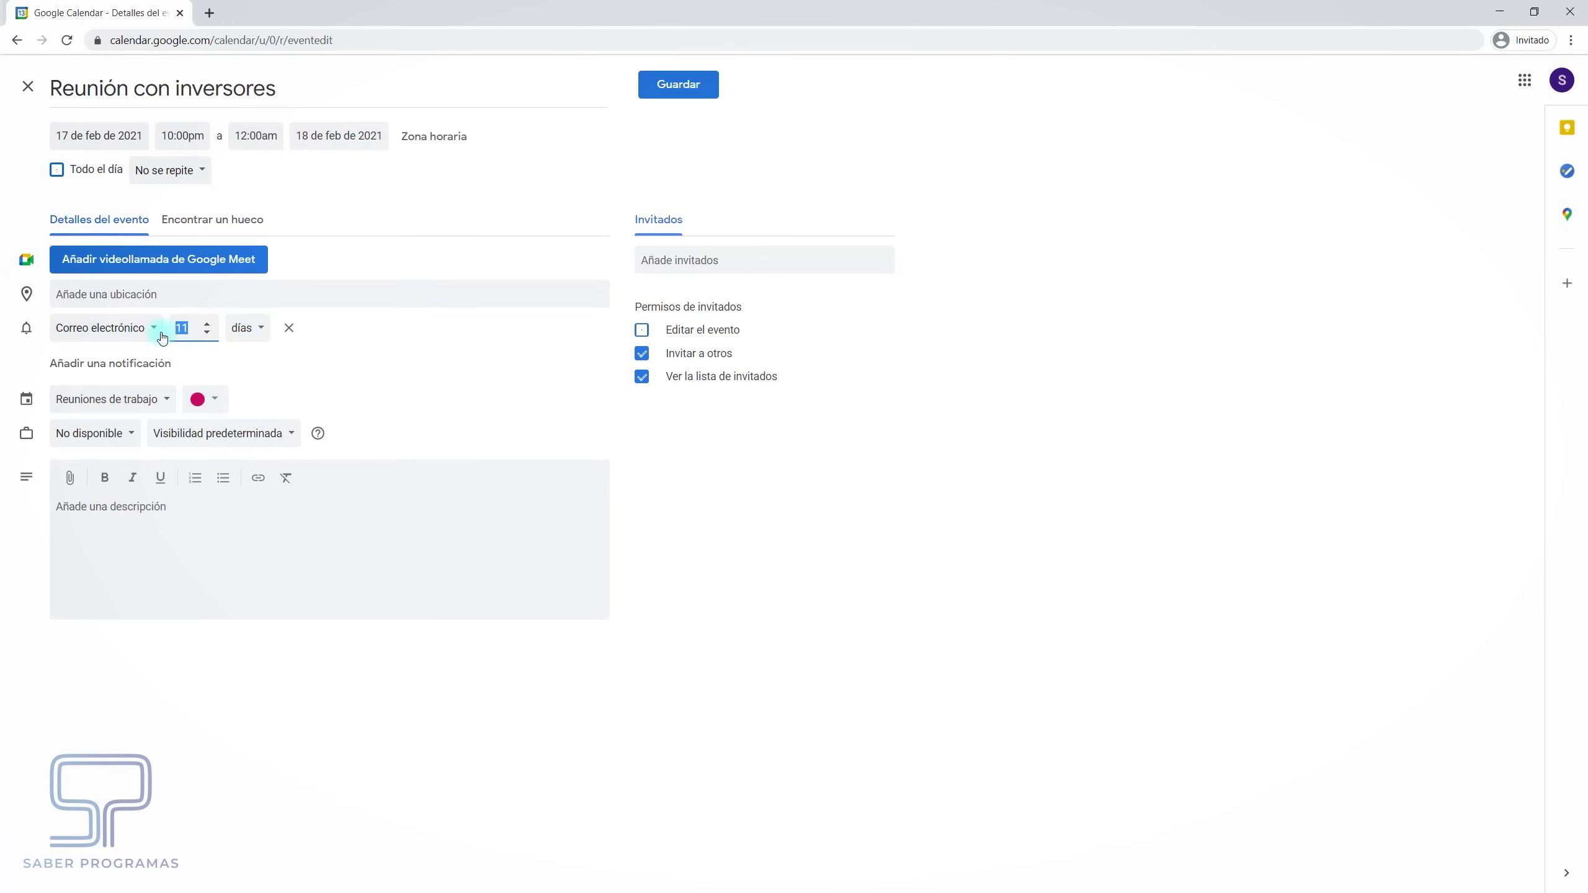
{"action": "type", "text": "1"}
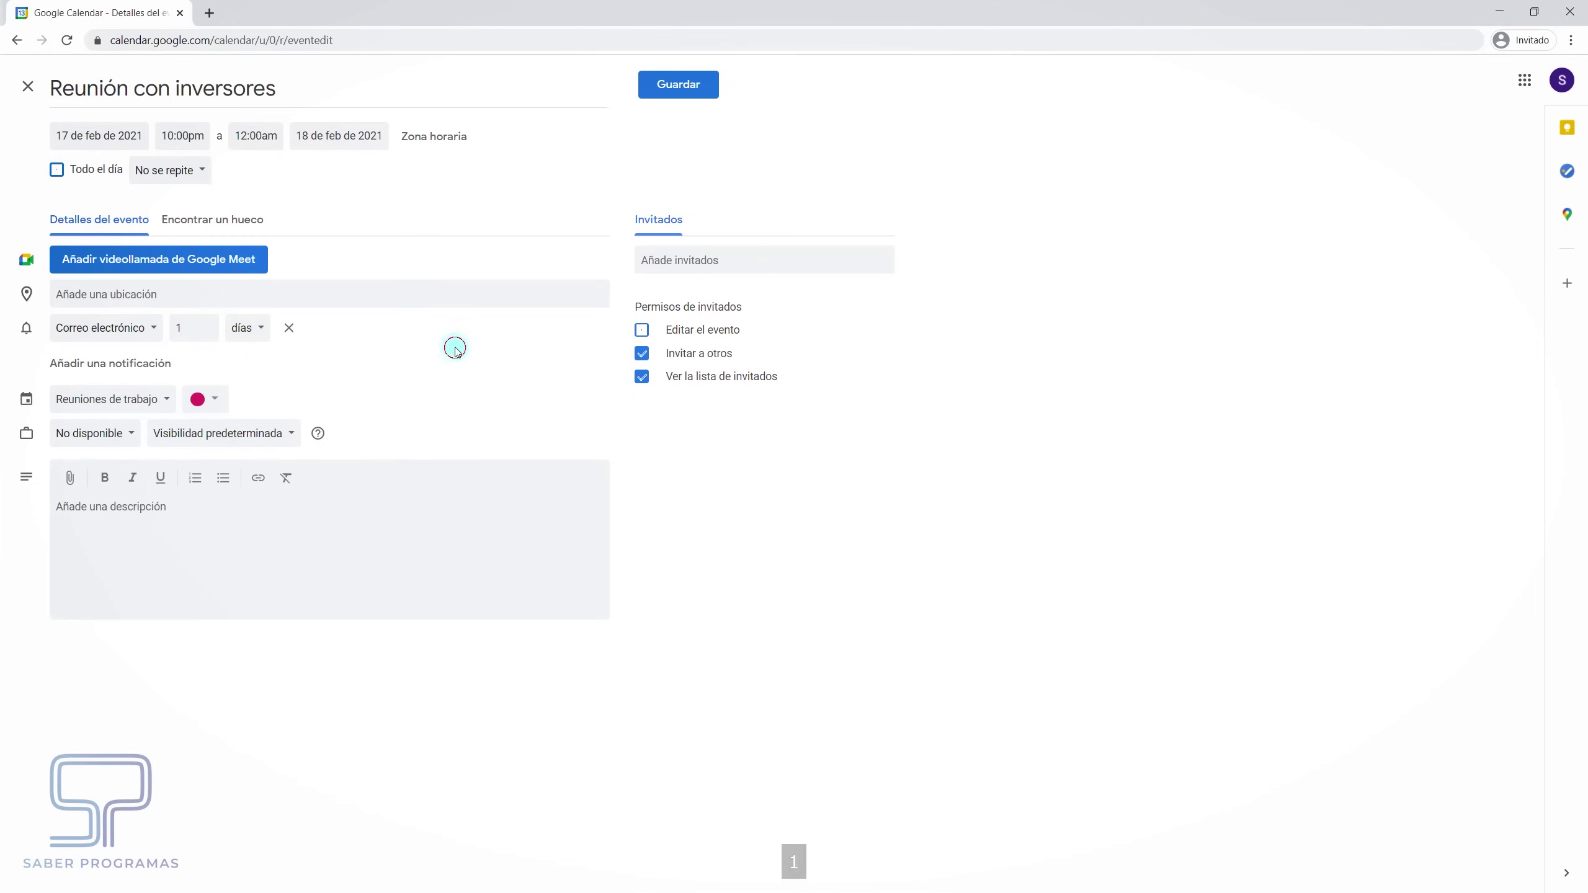
Add the description "Preparar documentación y presentación en Power Point" to the investor meeting
{"action": "left_click", "coordinate": [205, 526]}
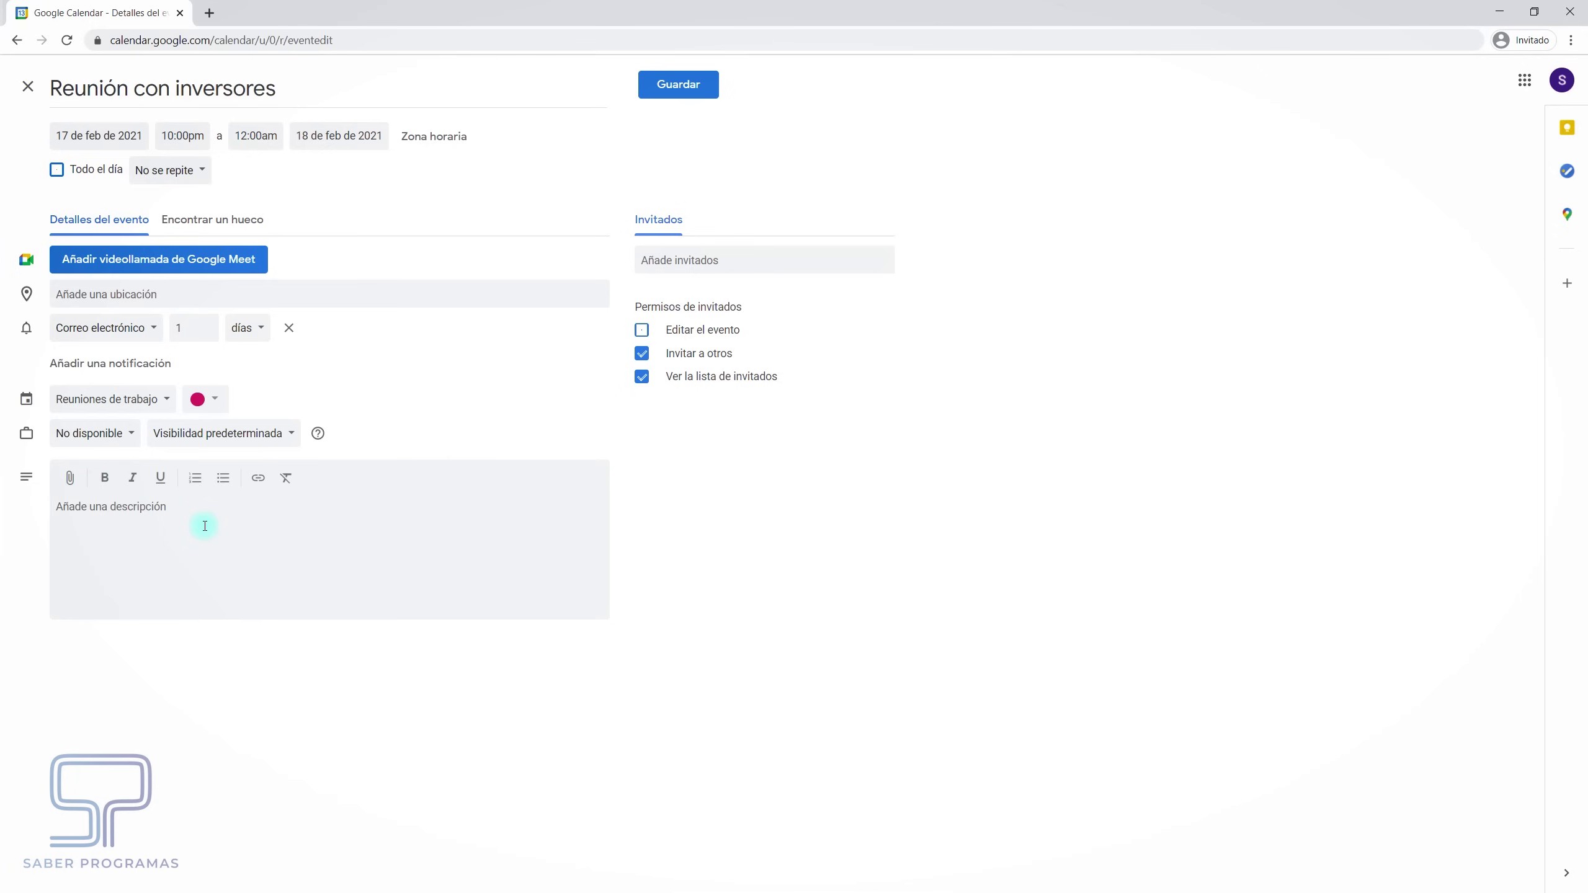
{"action": "type", "text": "Preparar d"}
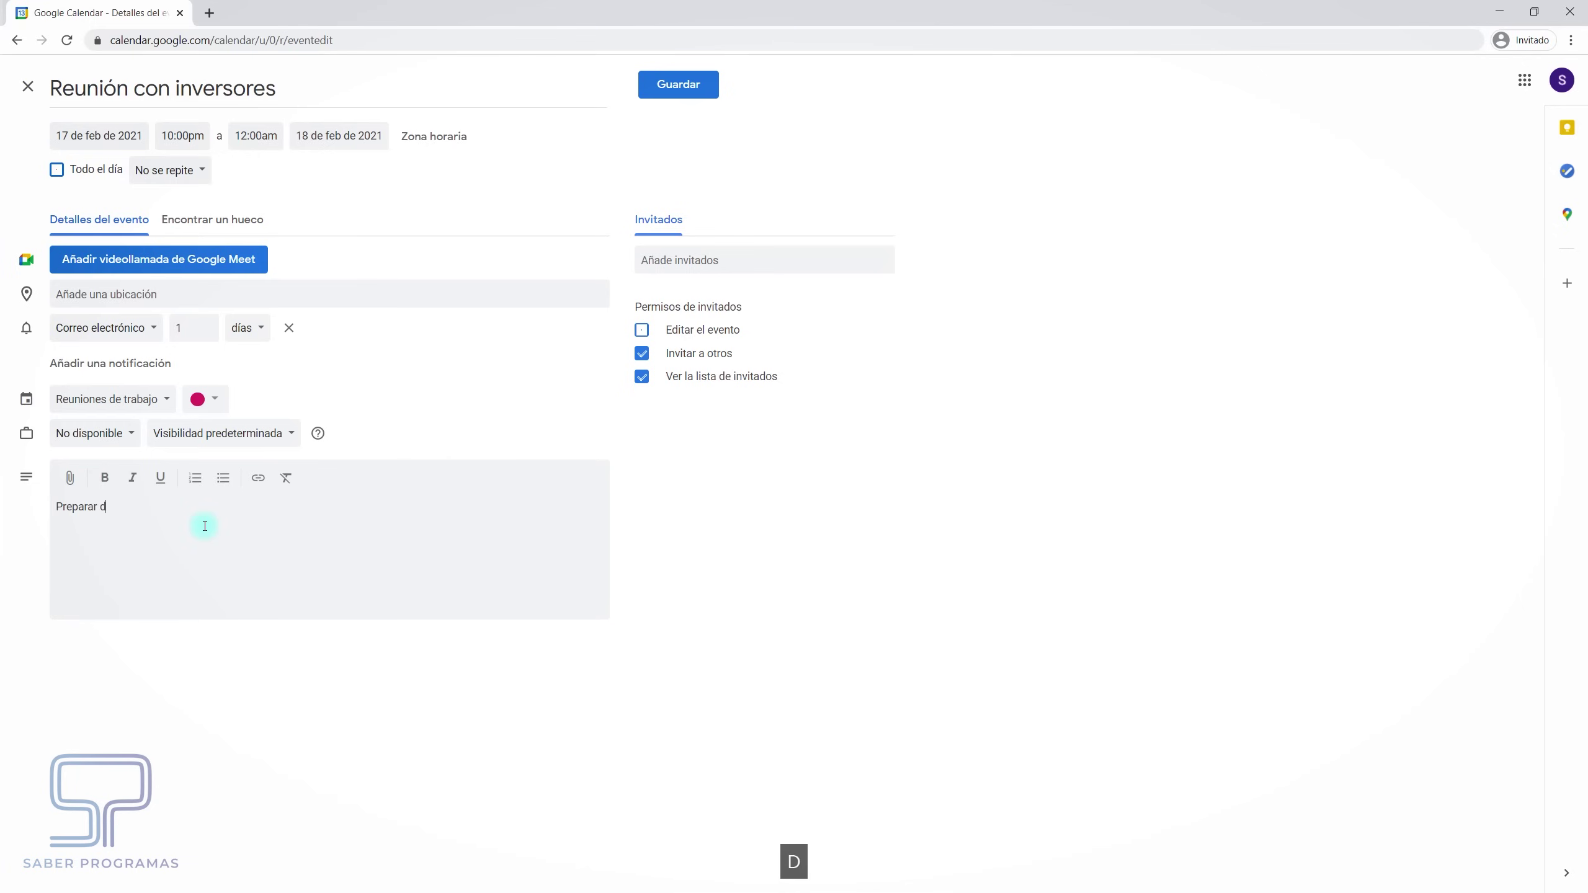
{"action": "type", "text": "ocumentación y presentación en Powe"}
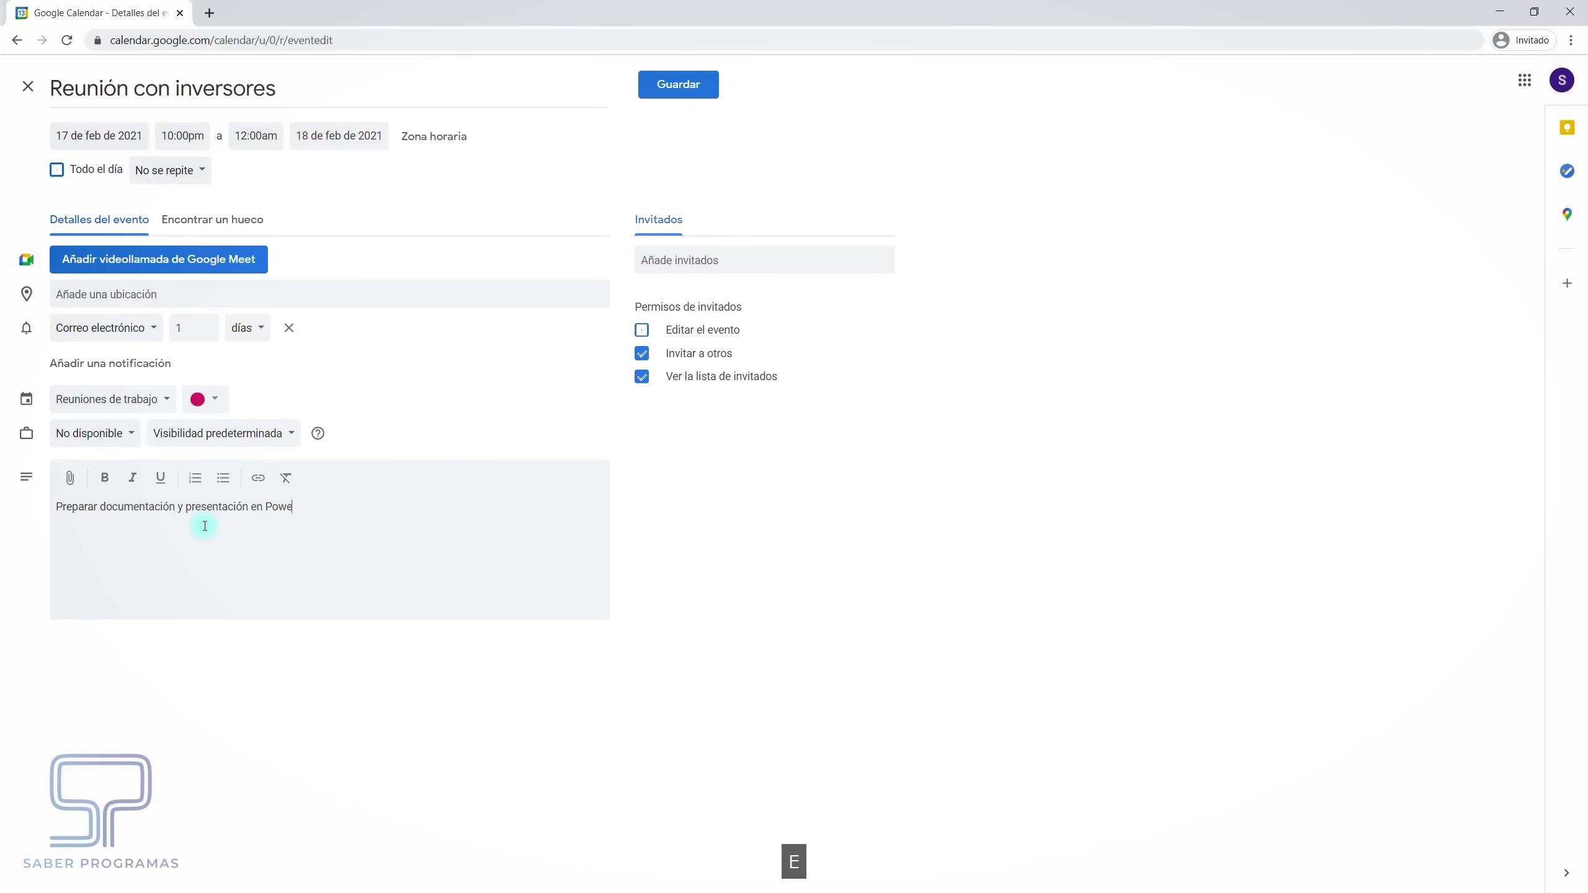
{"action": "type", "text": "r Point"}
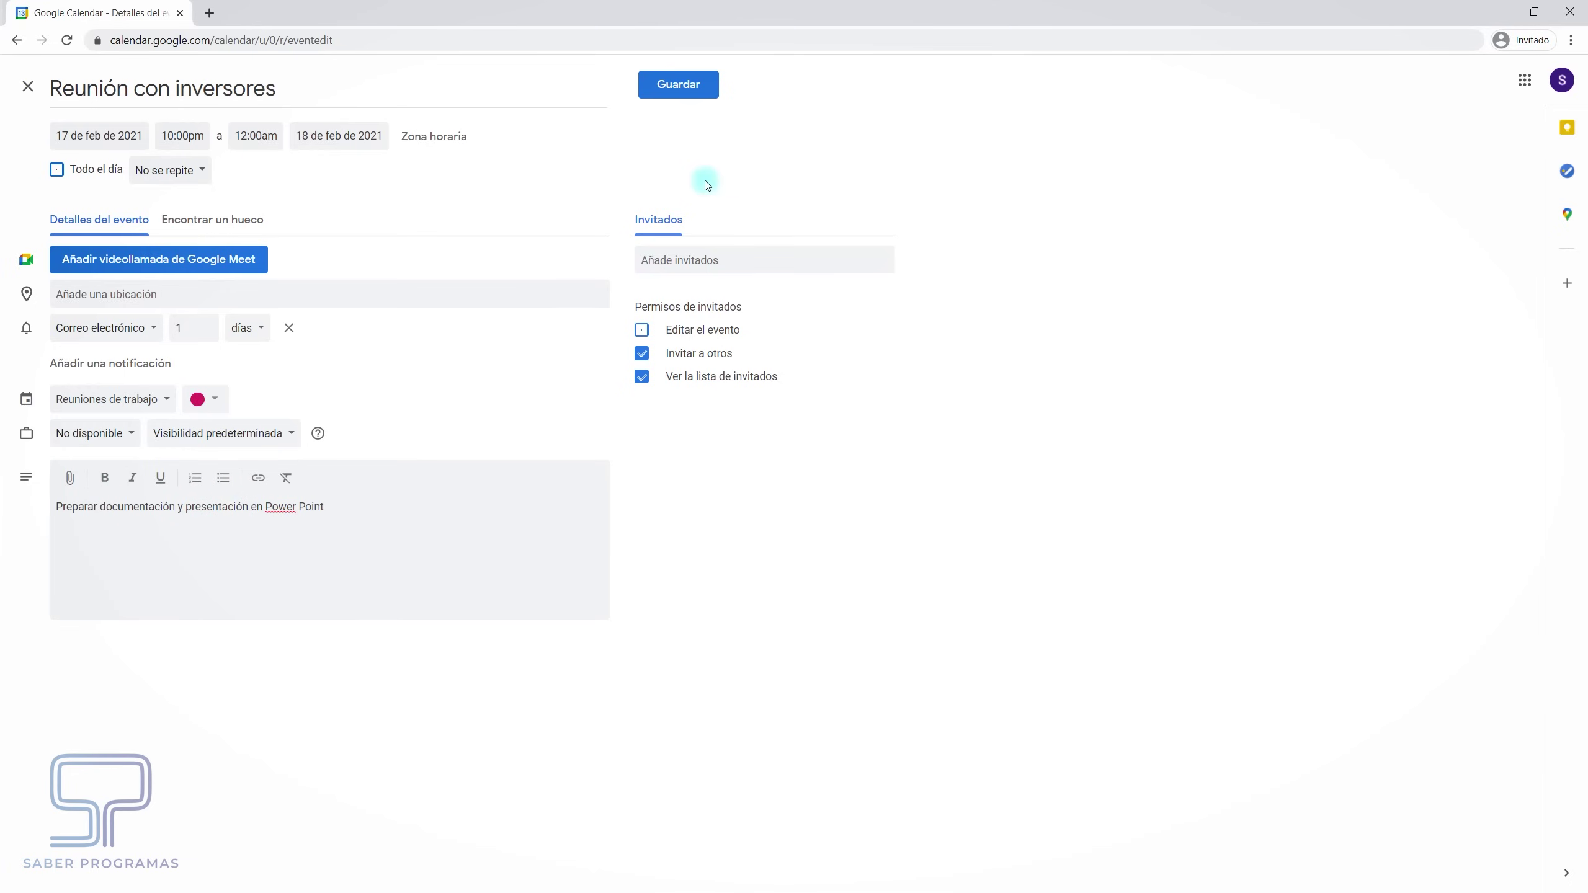
Add the guest's email address to the investor meeting, save the event and send the email invitation
{"action": "left_click", "coordinate": [664, 258]}
{"action": "key", "text": "ctrl+v"}
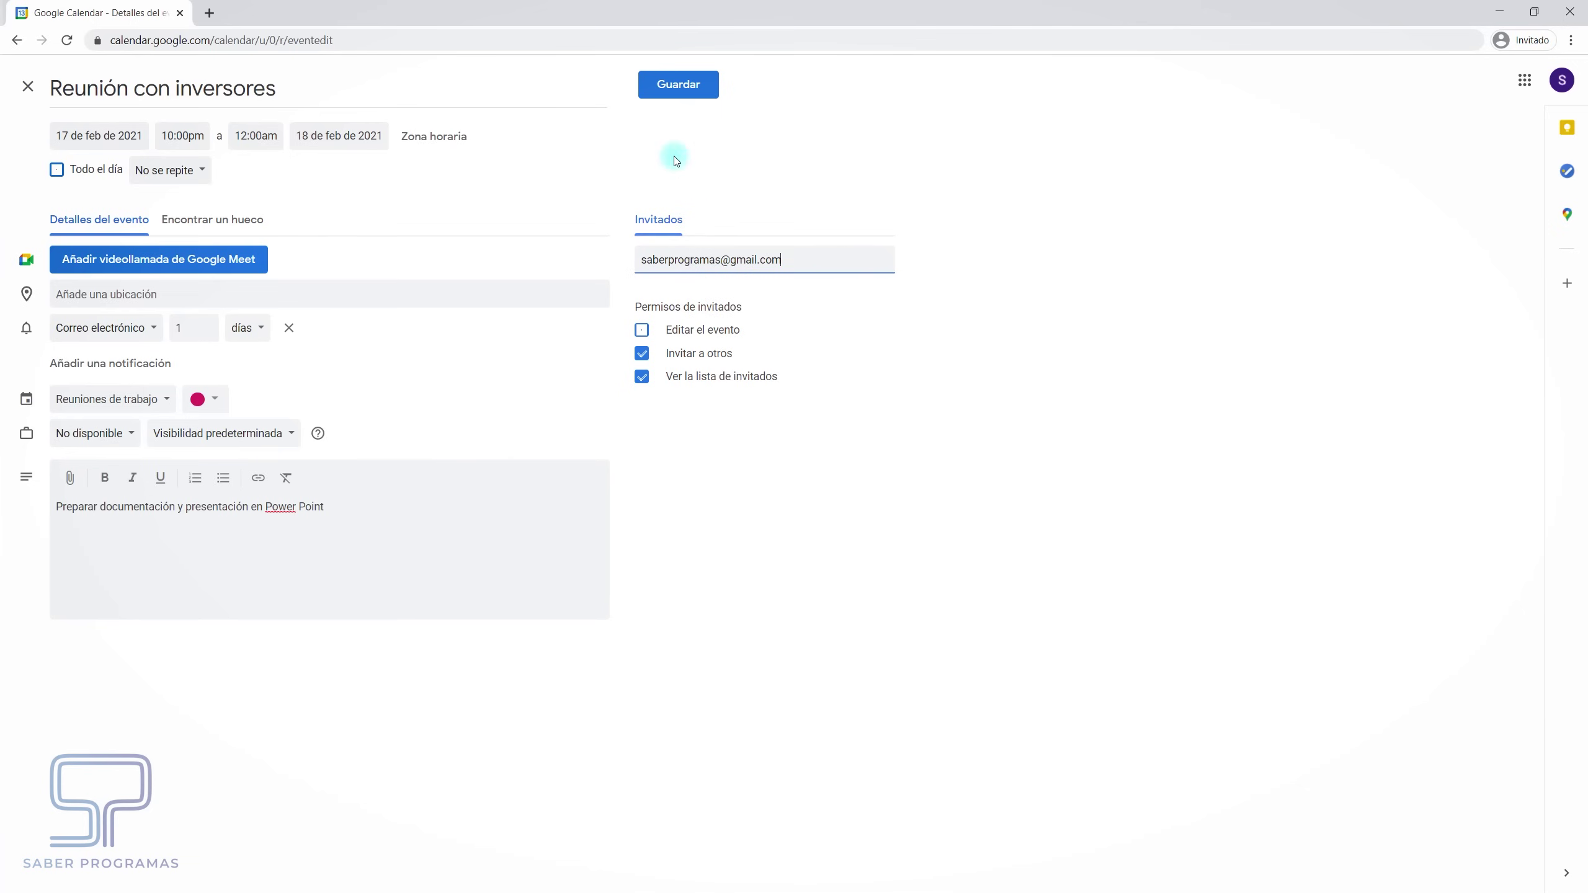
{"action": "left_click", "coordinate": [665, 93]}
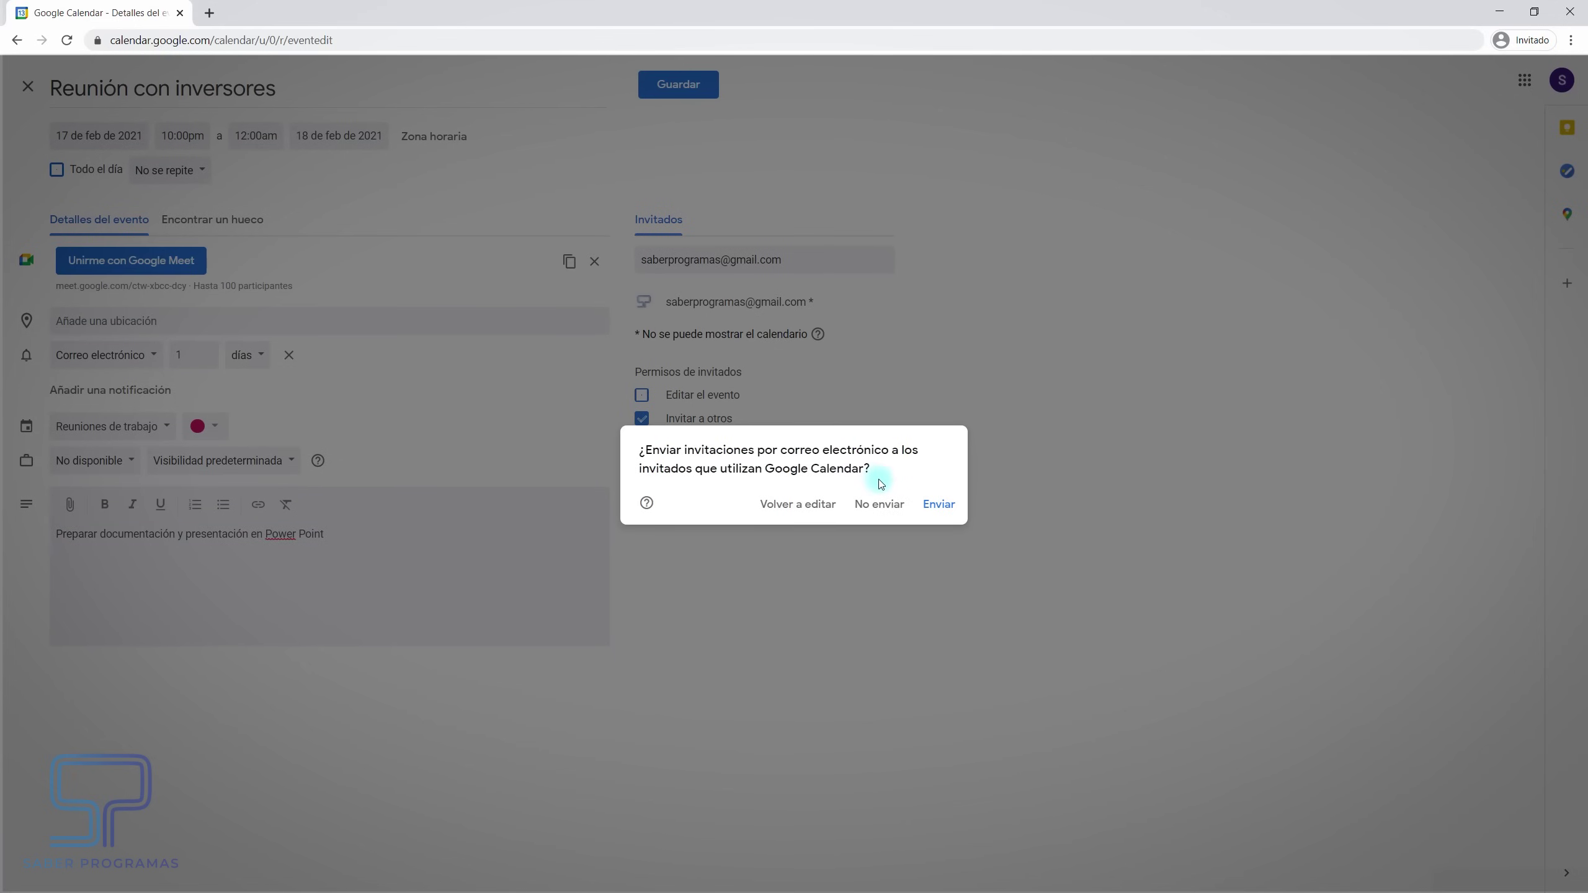
{"action": "left_click", "coordinate": [942, 506]}
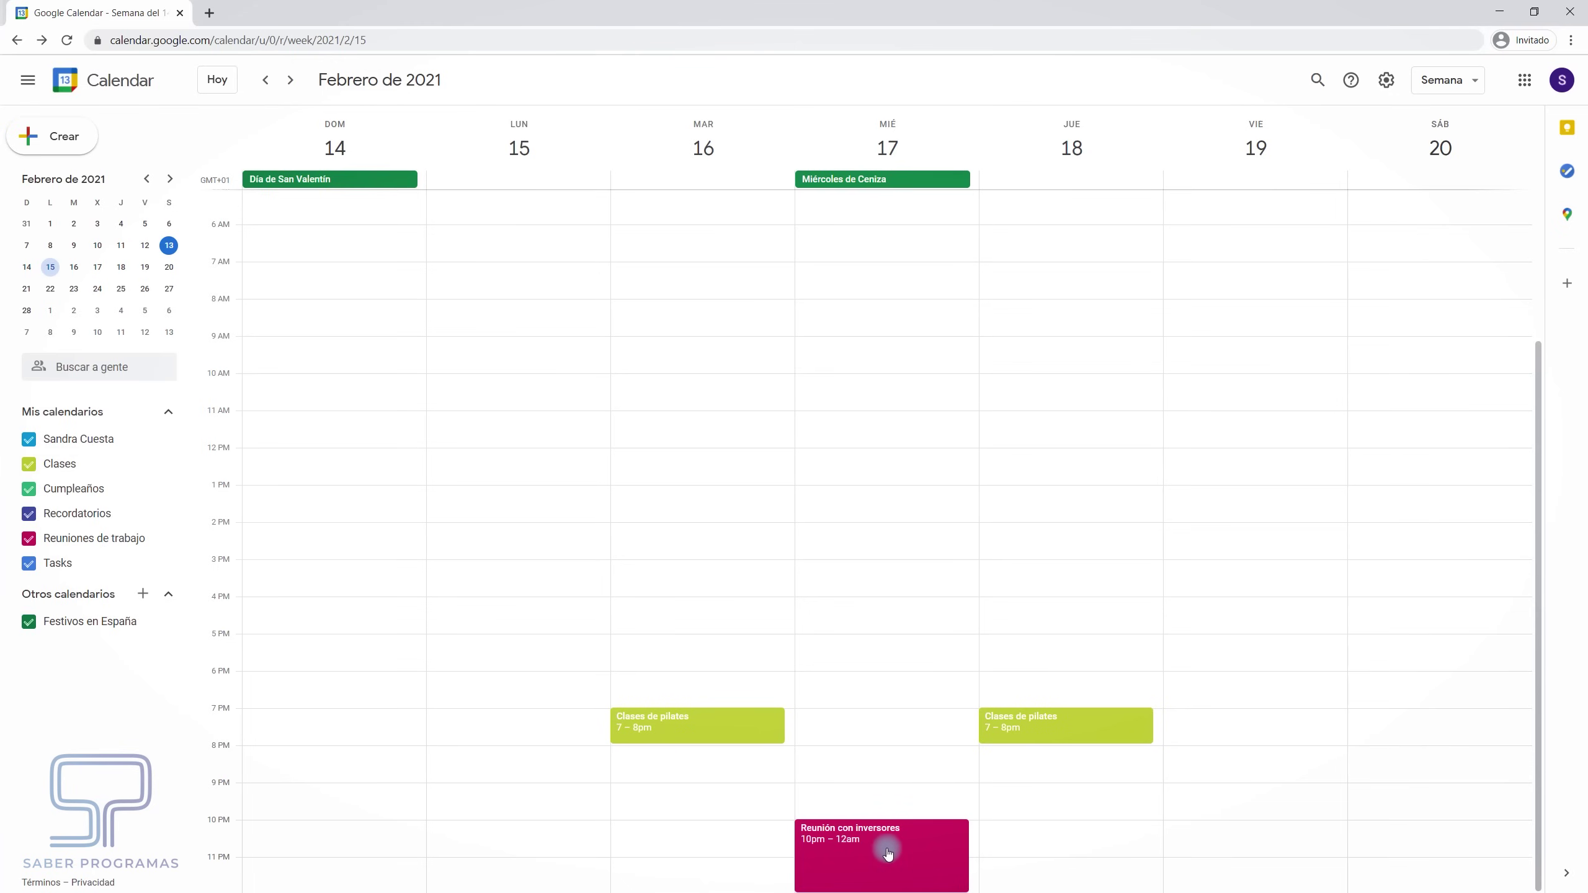
Move the investor meeting to 10am–12pm on Wednesday 17 and notify guests with "Había un error en el horario de la reunión"
{"action": "left_click_drag", "start_coordinate": [889, 851], "coordinate": [858, 396]}
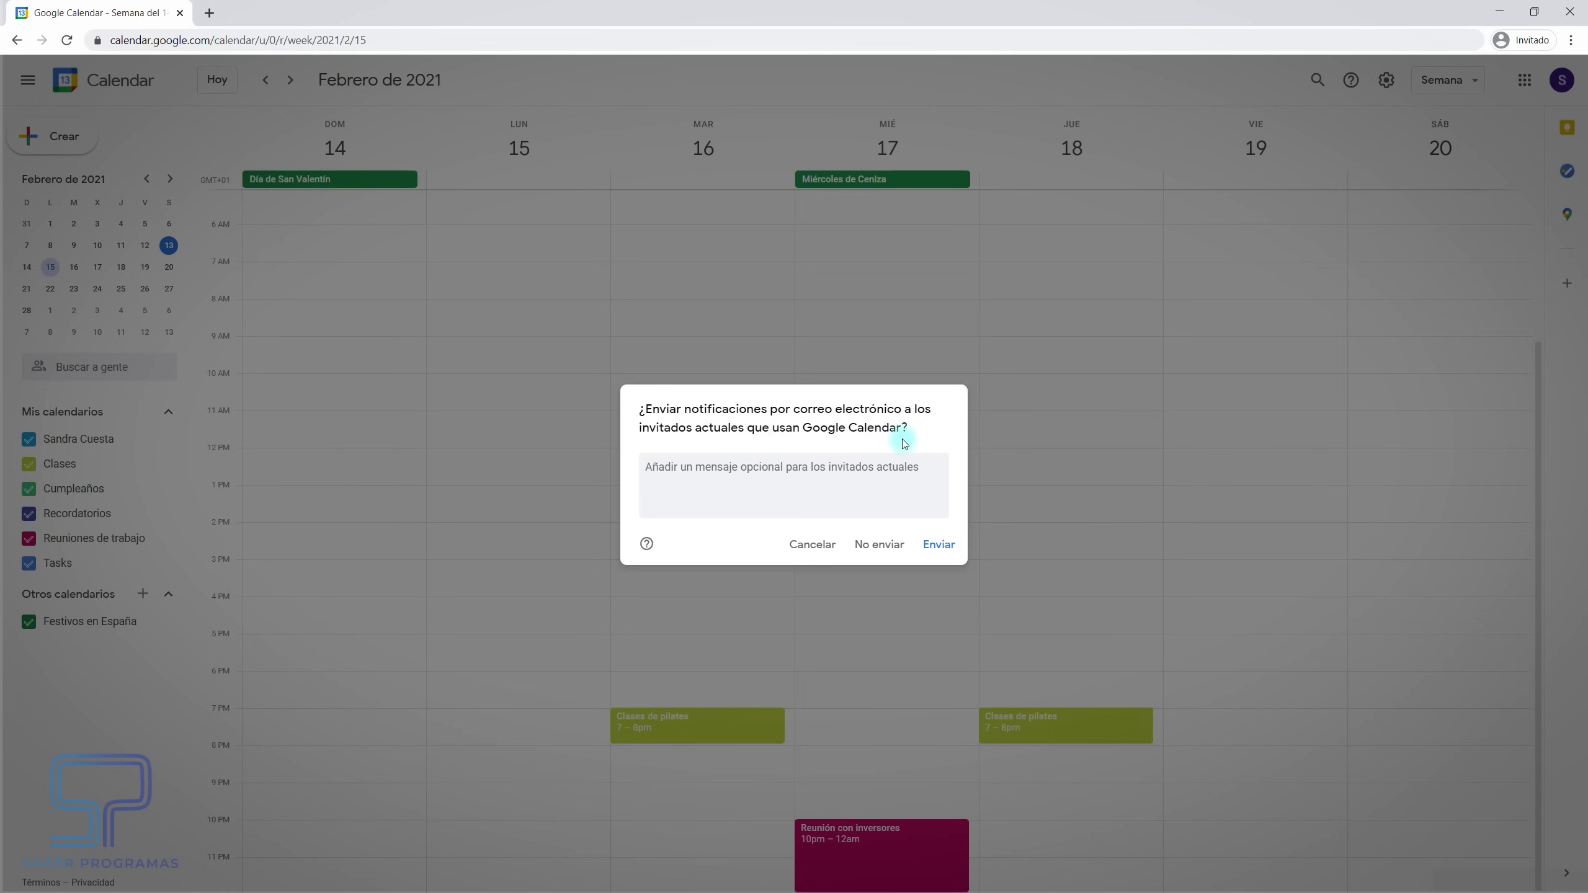
{"action": "left_click", "coordinate": [758, 478]}
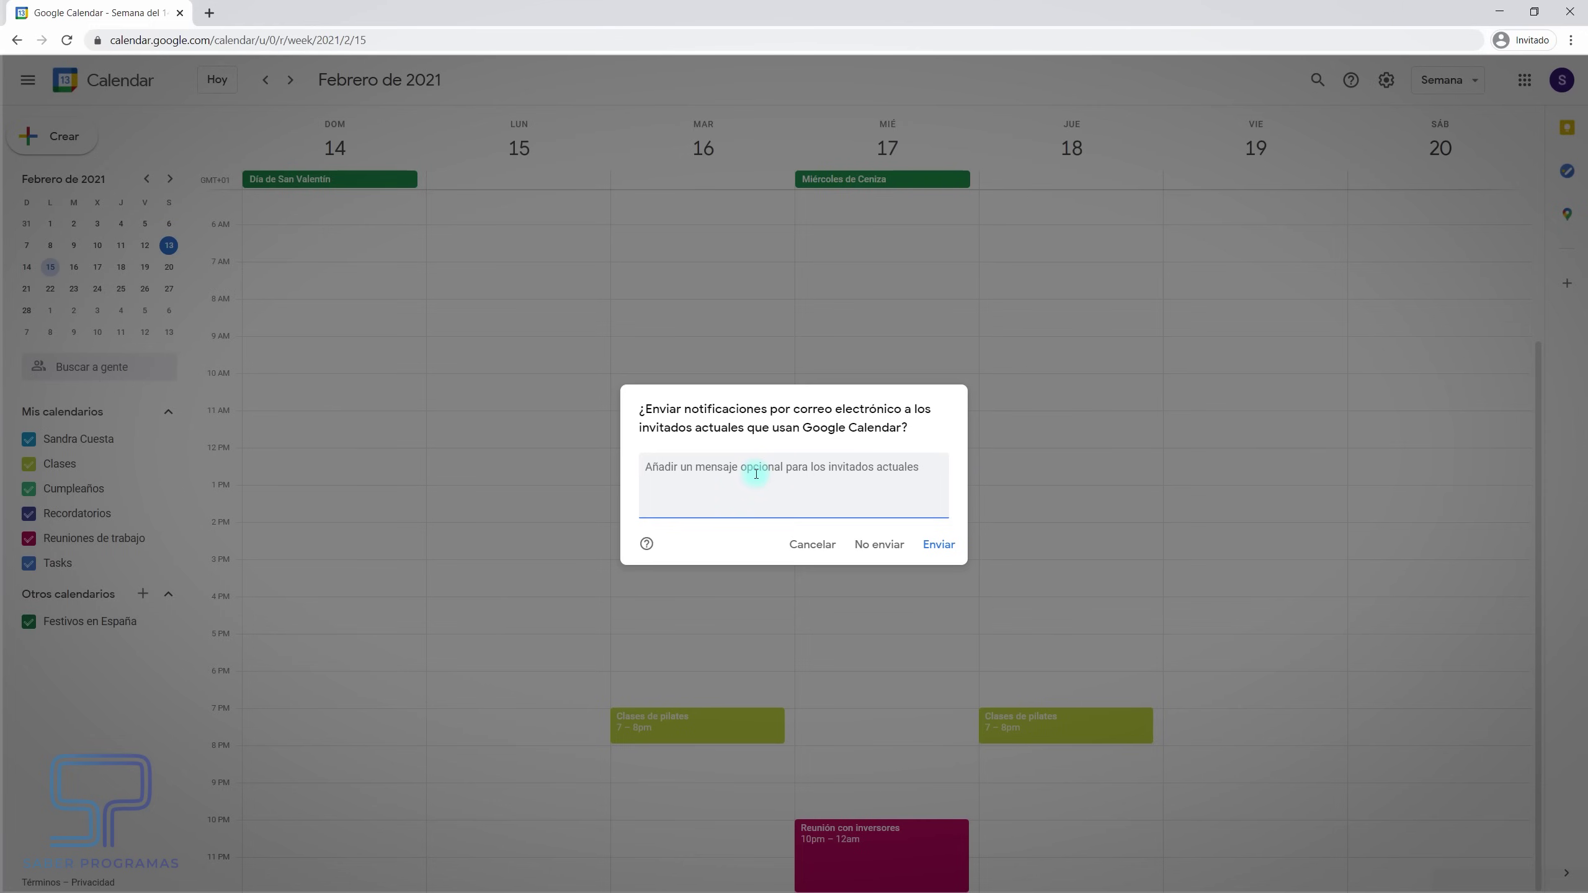
{"action": "type", "text": "Había un error en el ho"}
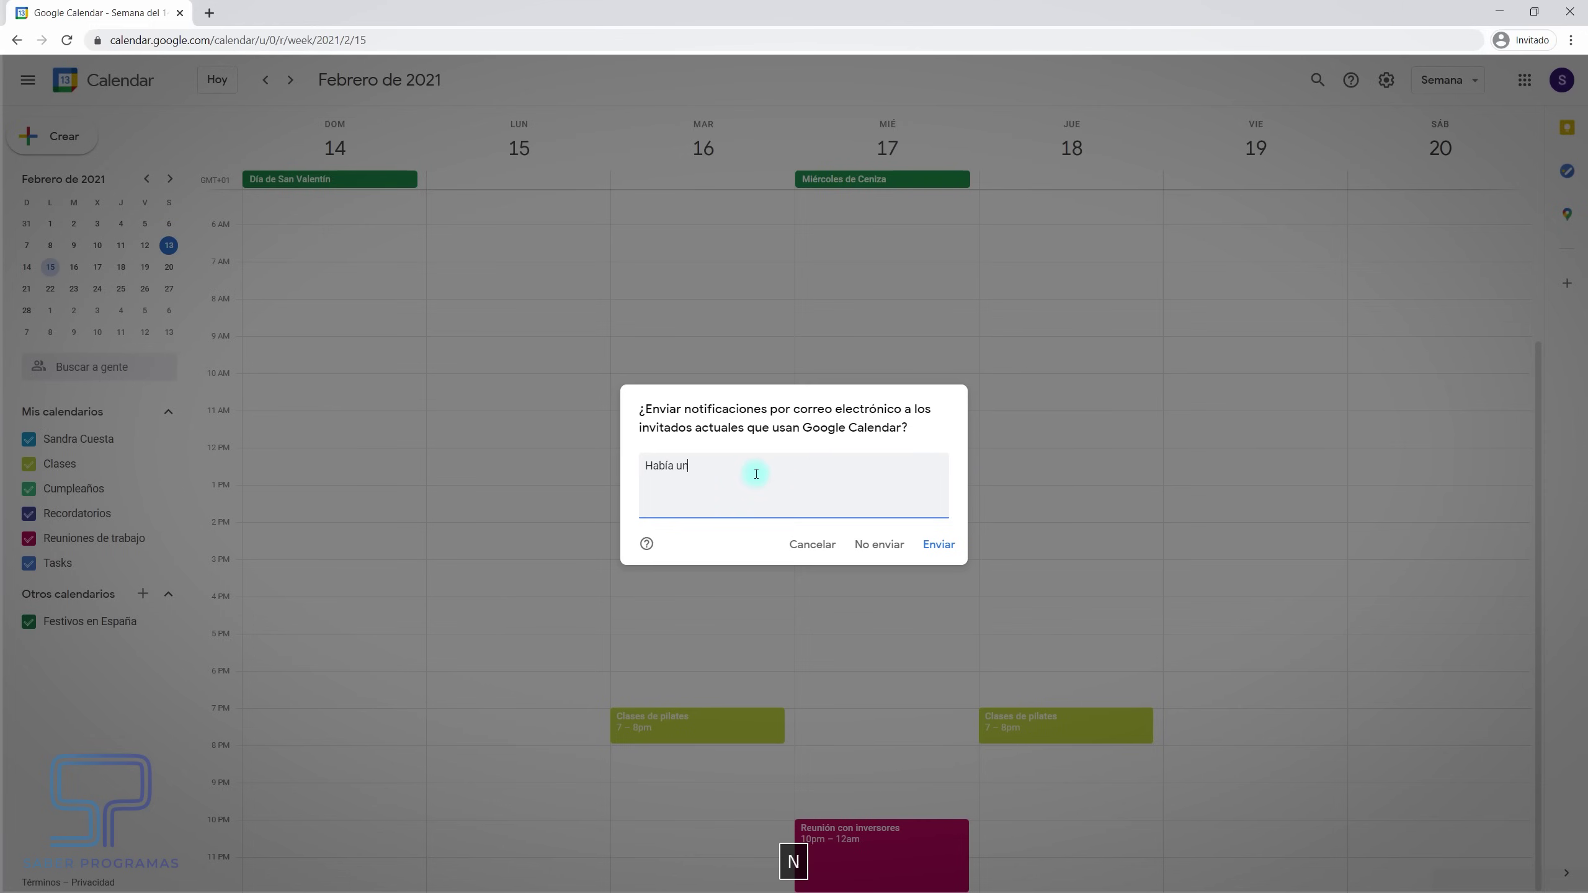
{"action": "type", "text": "rario de la reunión"}
{"action": "left_click", "coordinate": [925, 546]}
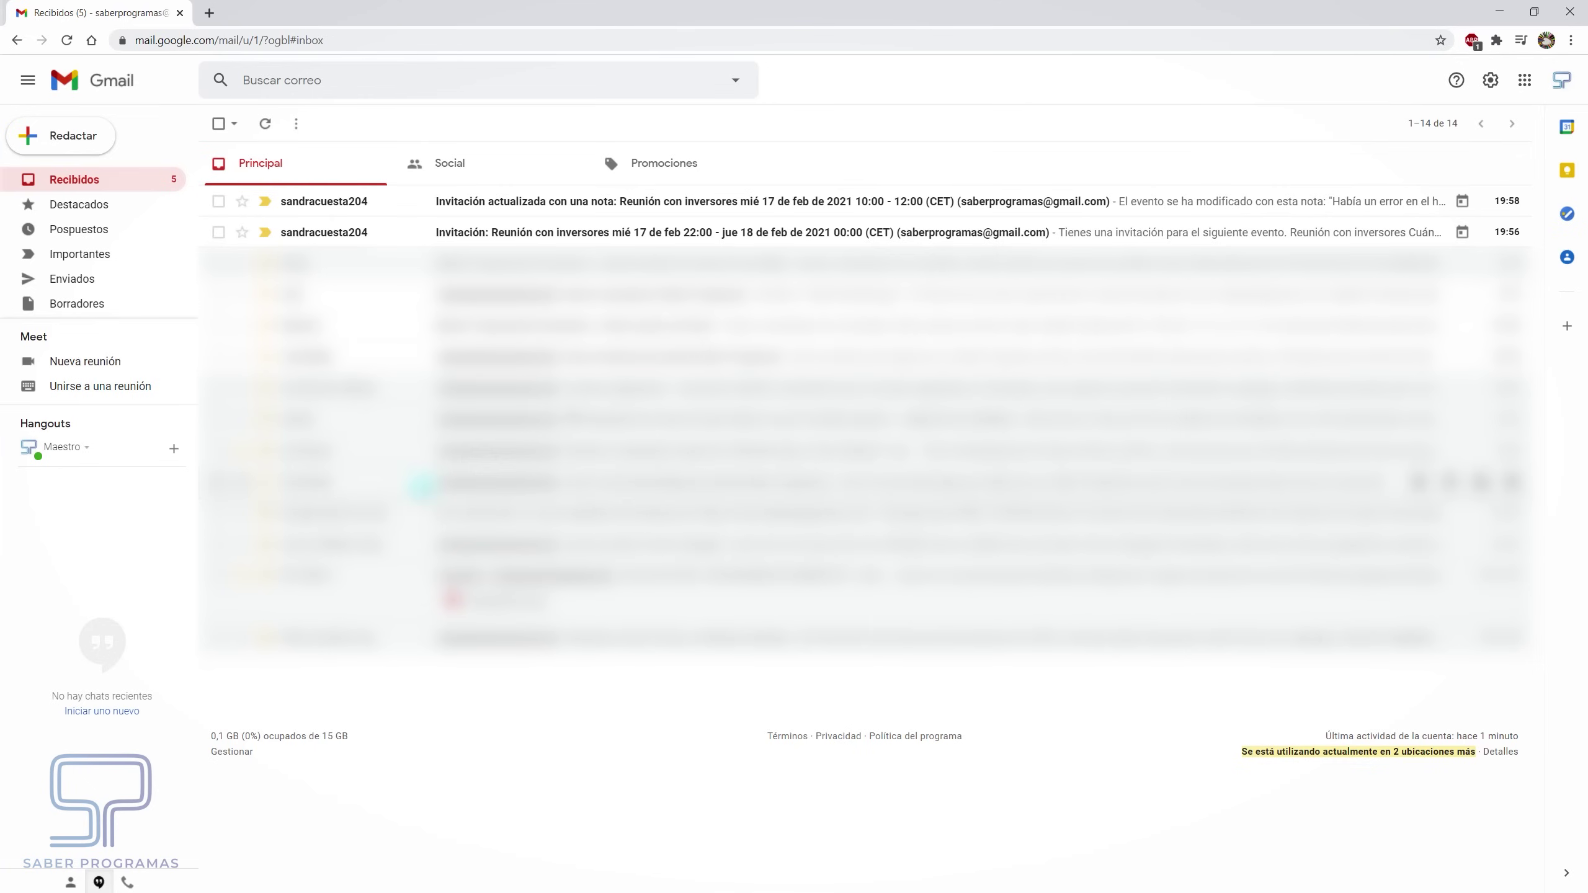
Switch to the guest's Gmail inbox and examine the original and updated invitations to the investor meeting
{"action": "left_click", "coordinate": [512, 233]}
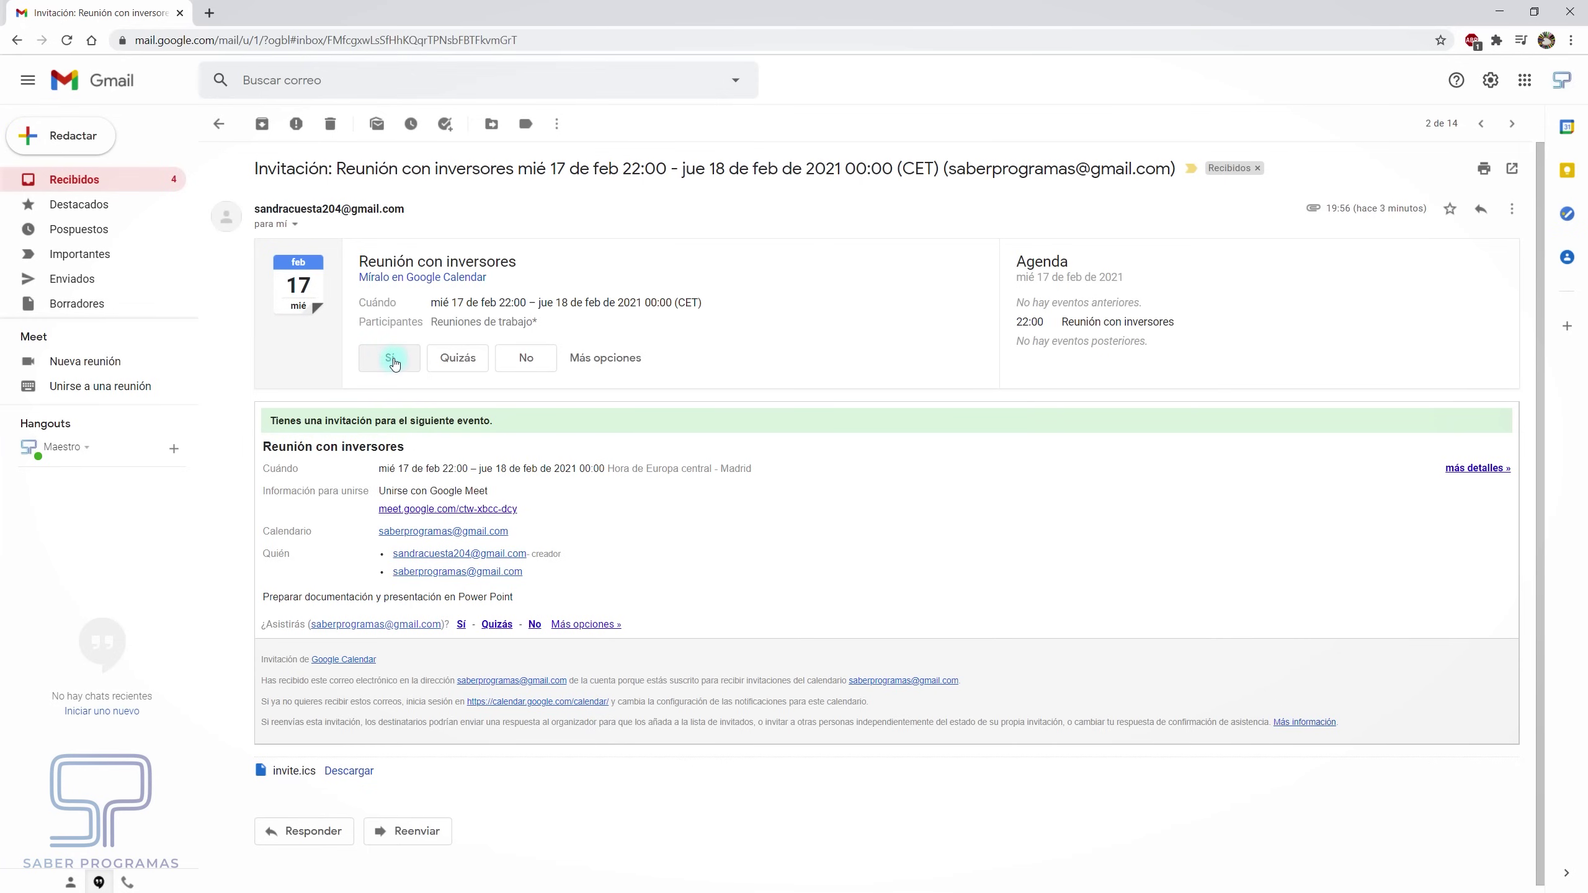
{"action": "left_click", "coordinate": [72, 181]}
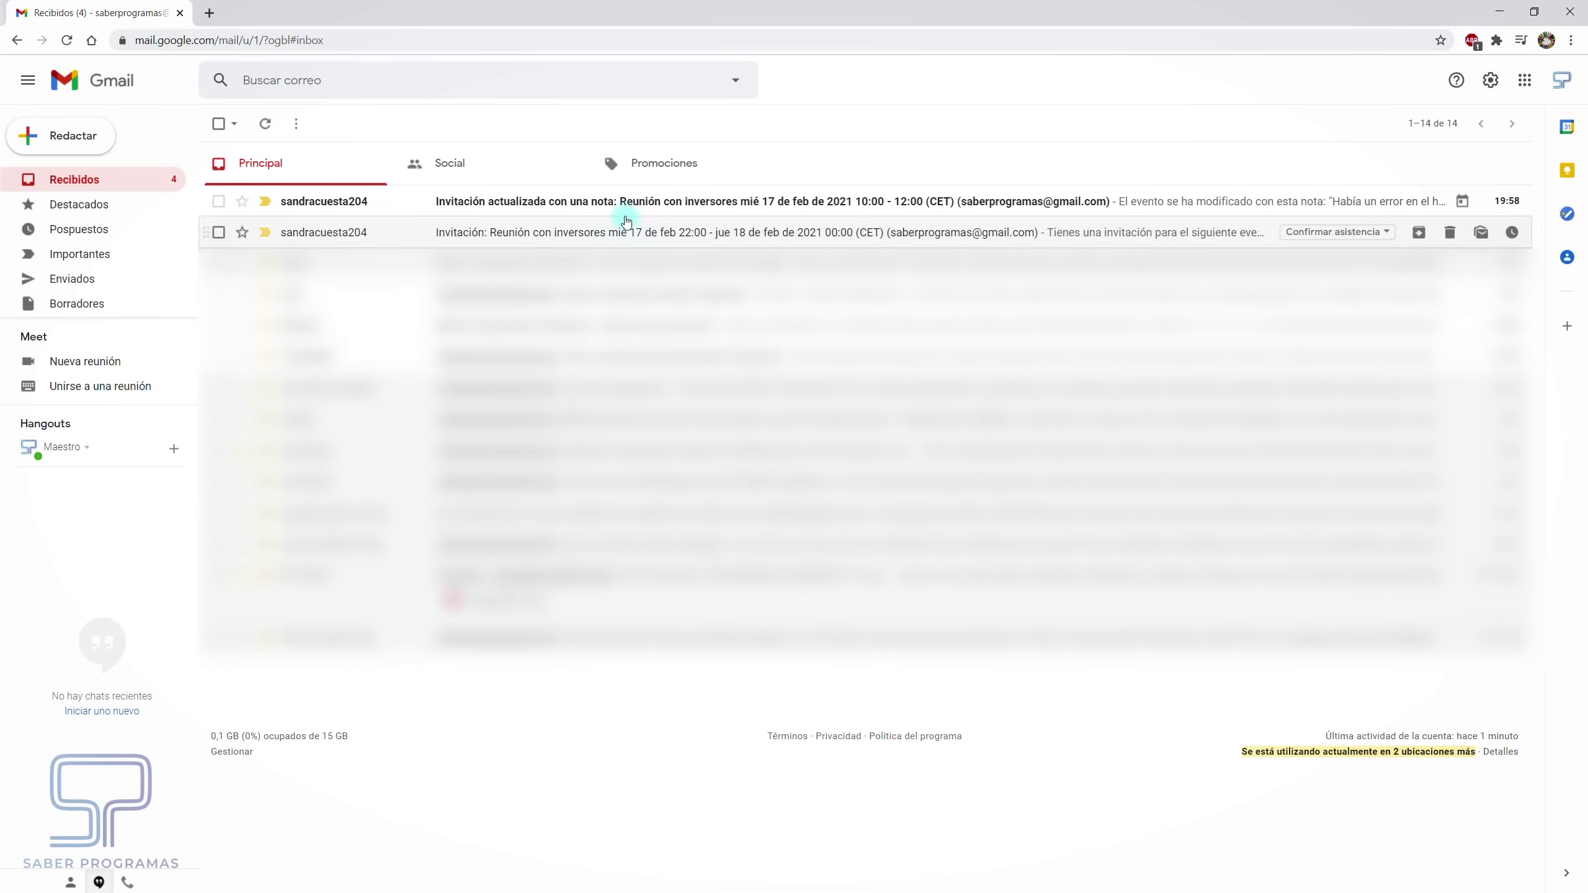
{"action": "left_click", "coordinate": [582, 206]}
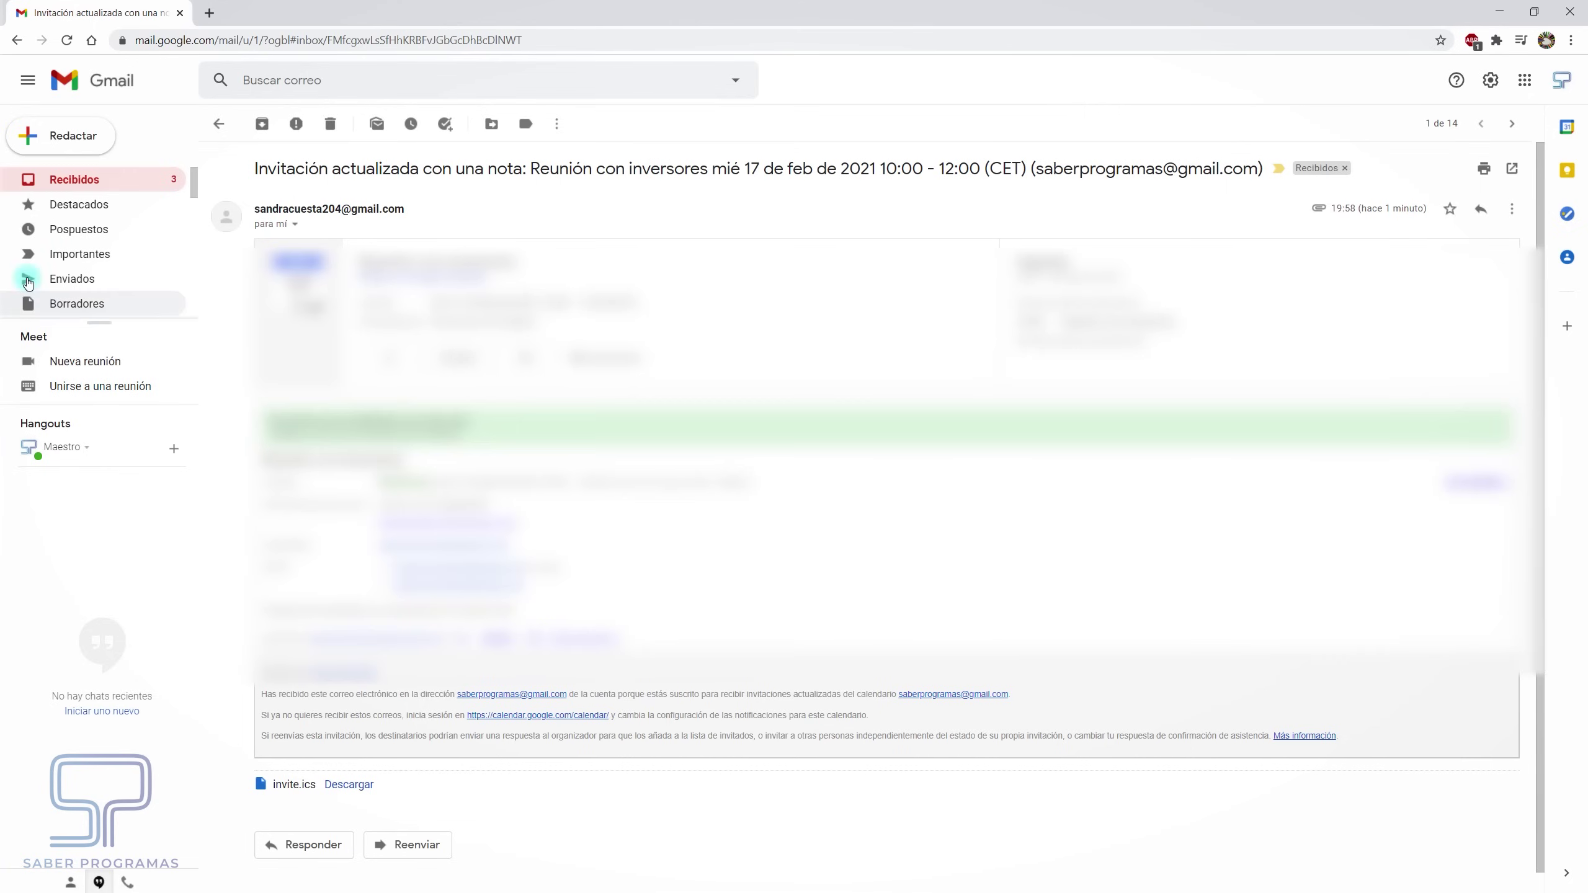
{"action": "left_click", "coordinate": [75, 179]}
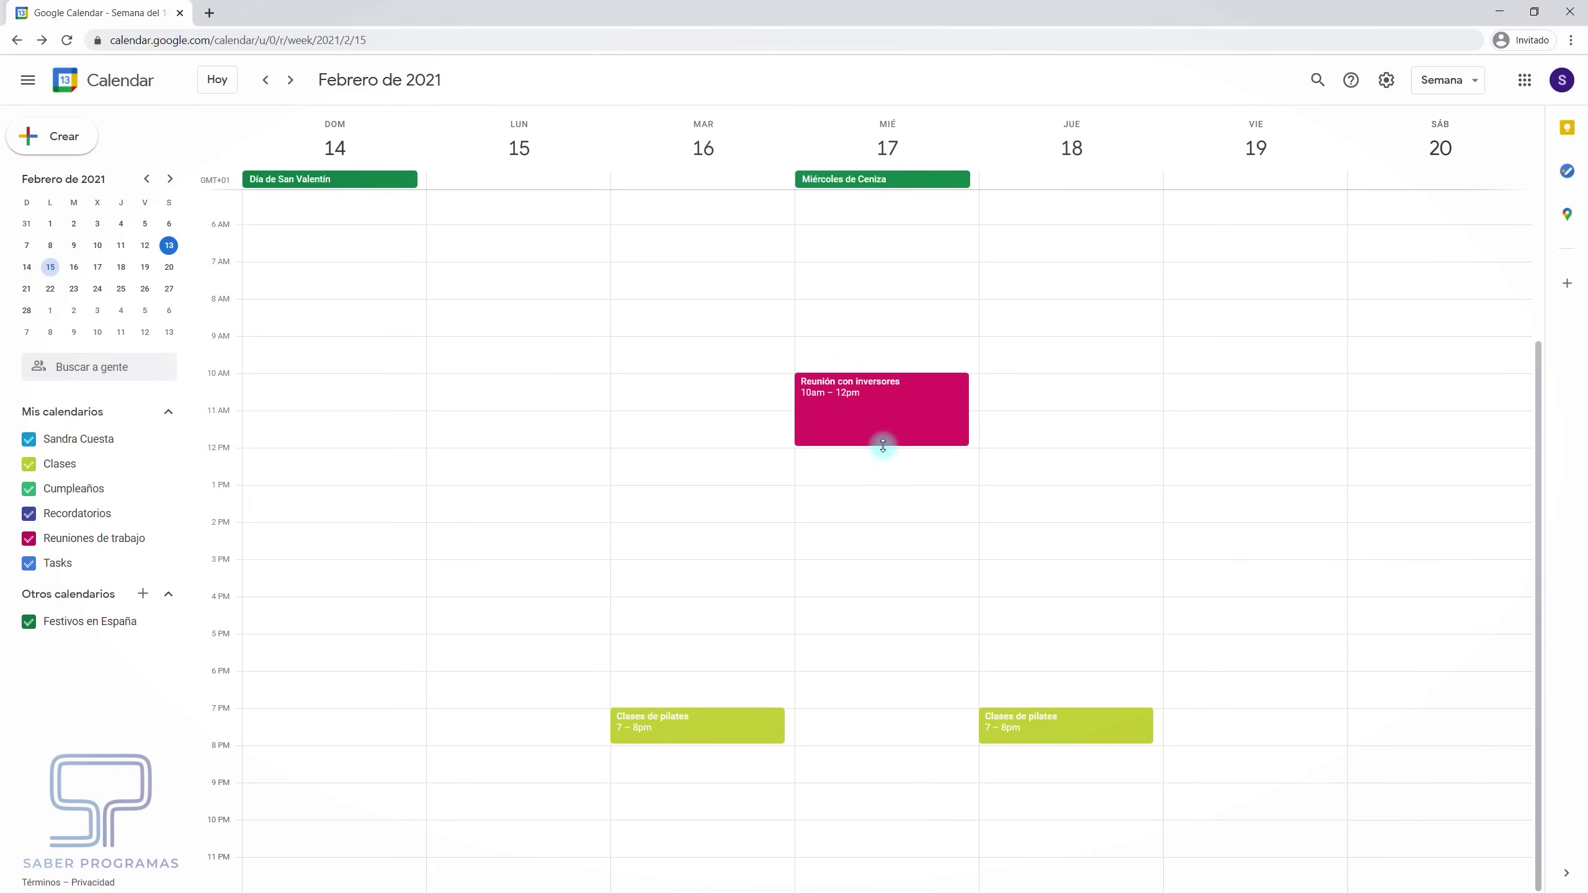
Shorten Wednesday's investor meeting to end at 11:30am without sending notifications to the guests
{"action": "mouse_move", "coordinate": [882, 446]}
{"action": "left_mouse_down"}
{"action": "mouse_move", "coordinate": [875, 591]}
{"action": "mouse_move", "coordinate": [867, 407]}
{"action": "mouse_move", "coordinate": [863, 426]}
{"action": "left_mouse_up"}
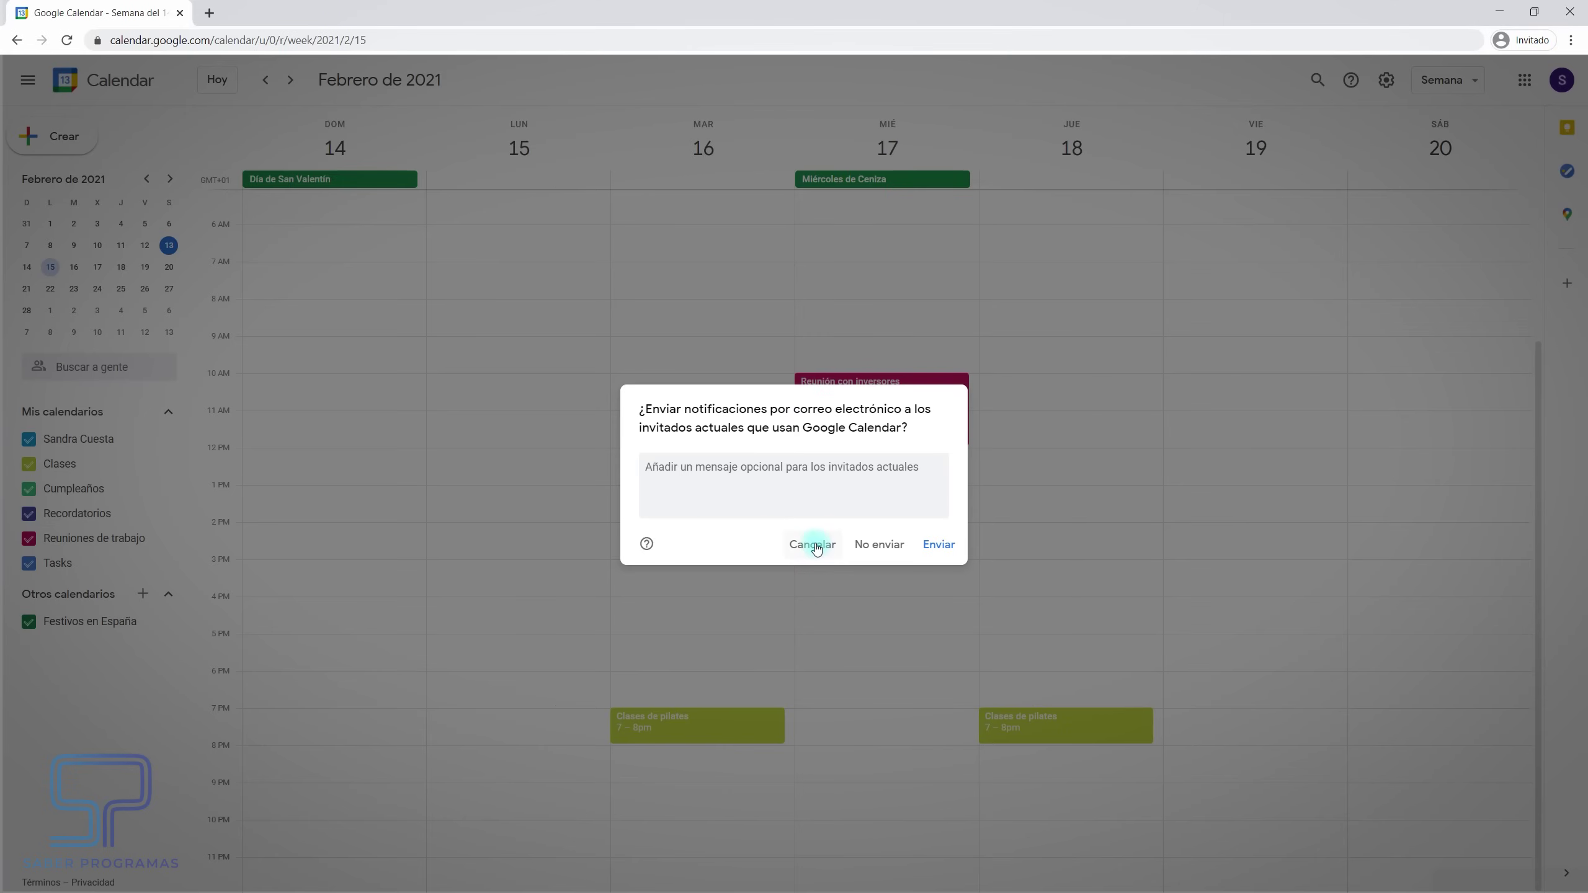
{"action": "left_click", "coordinate": [894, 545]}
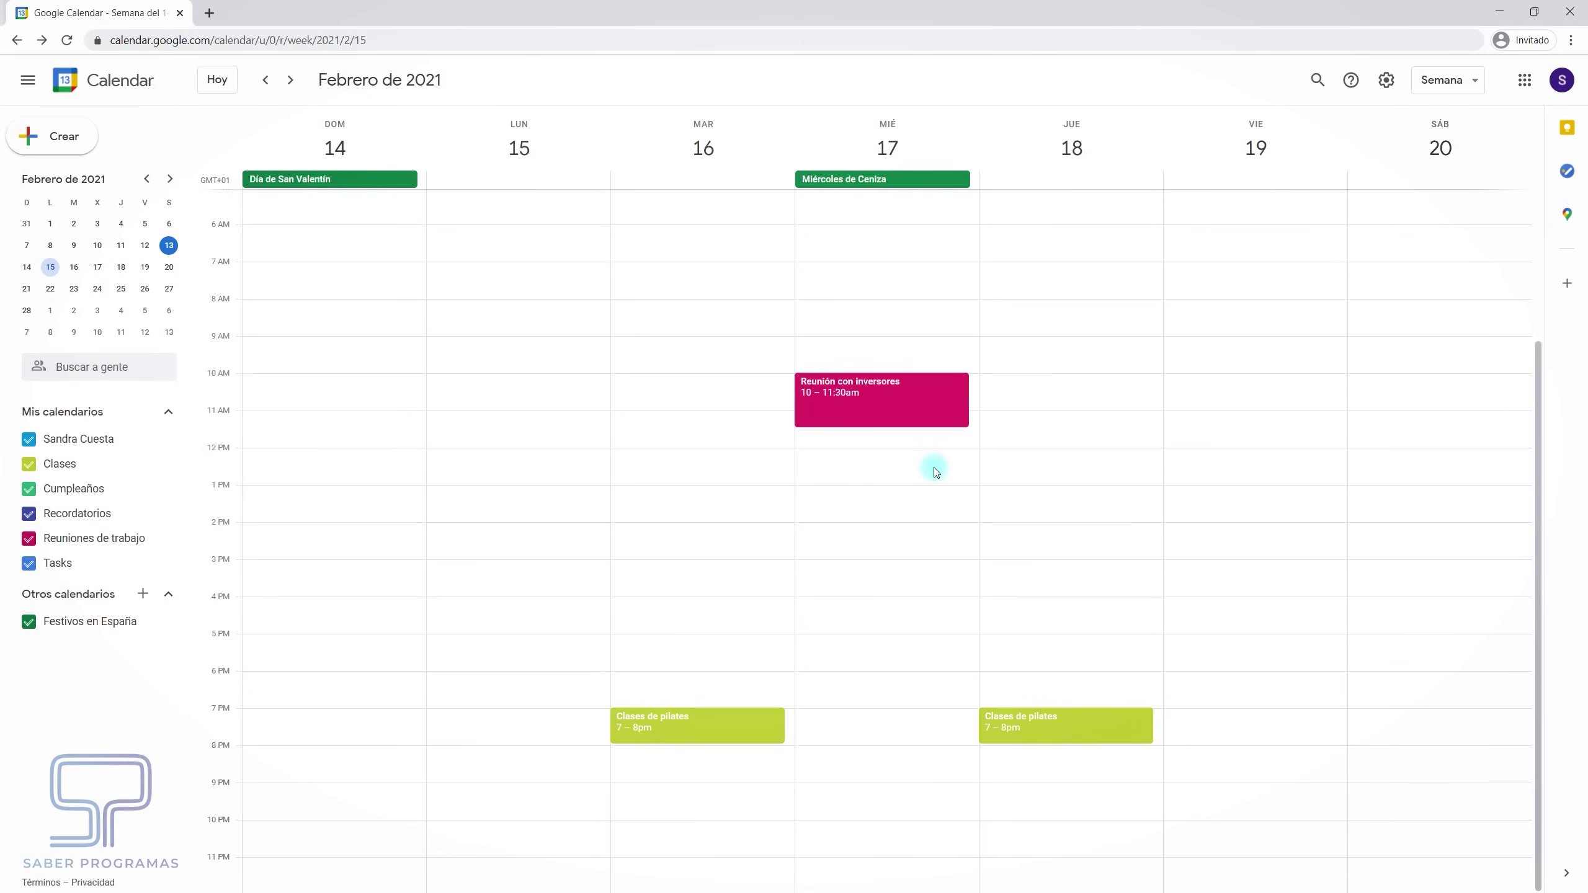
Review the investor meeting's details and the additional actions available for the event
{"action": "left_click", "coordinate": [871, 416]}
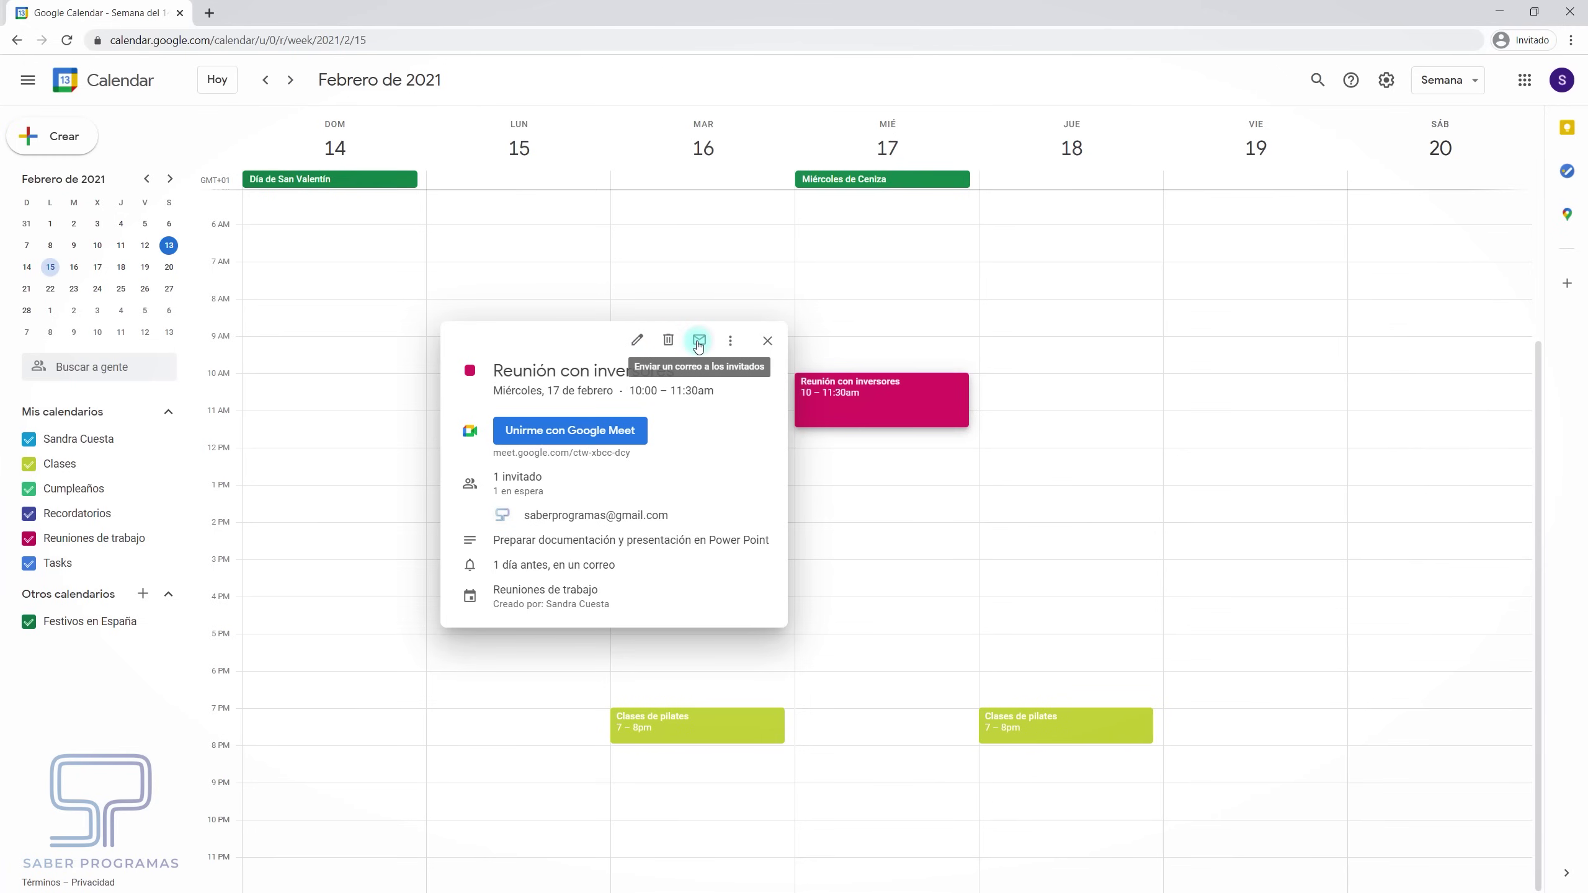
{"action": "left_click", "coordinate": [731, 342]}
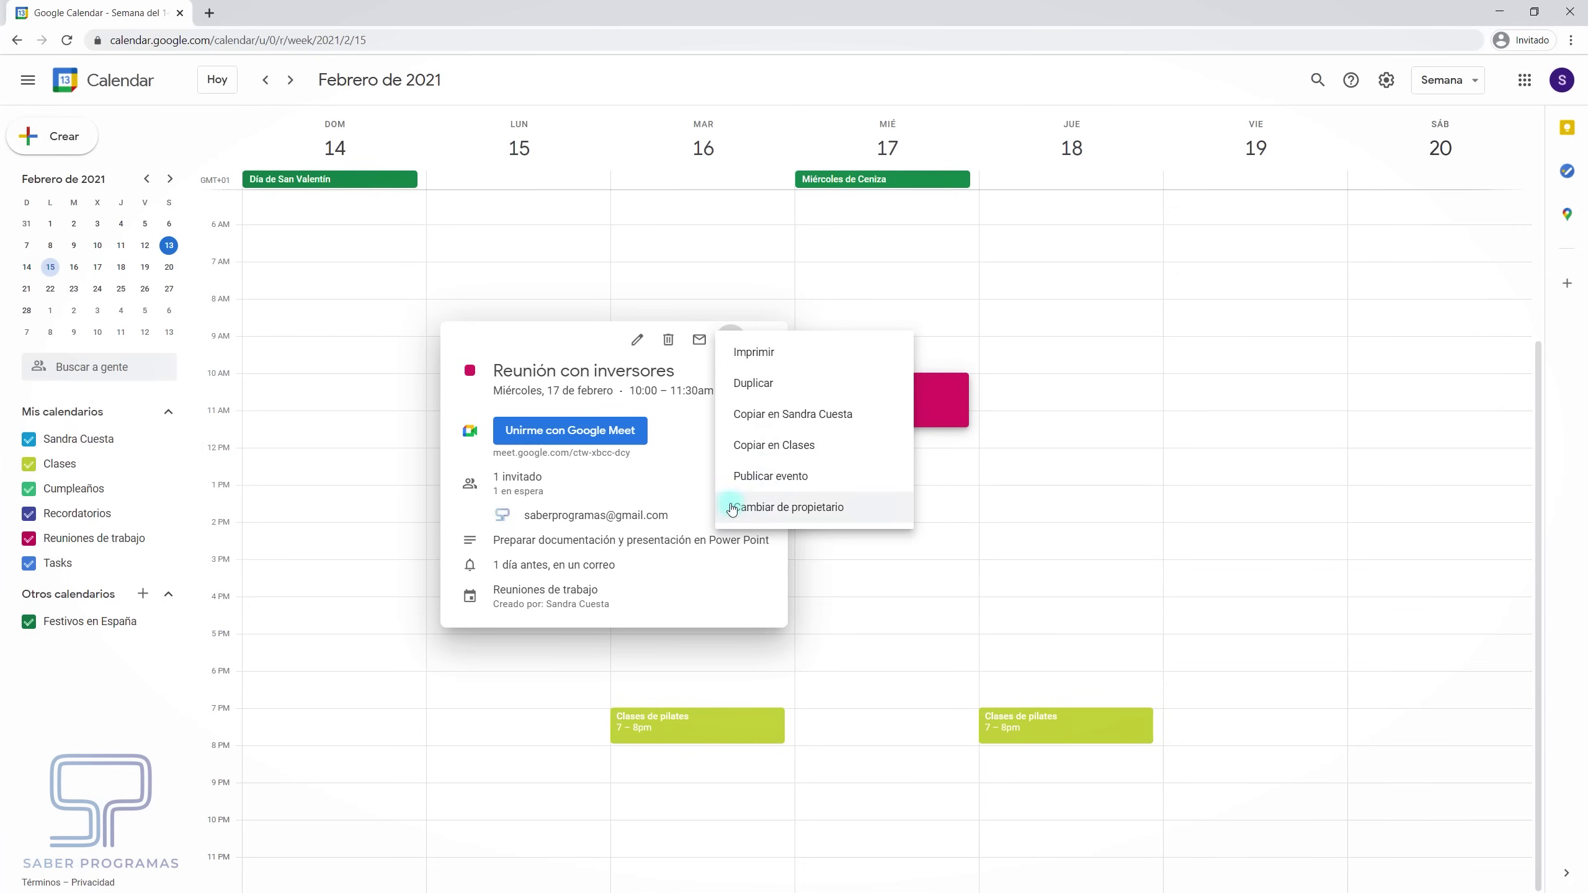
{"action": "left_click", "coordinate": [705, 389]}
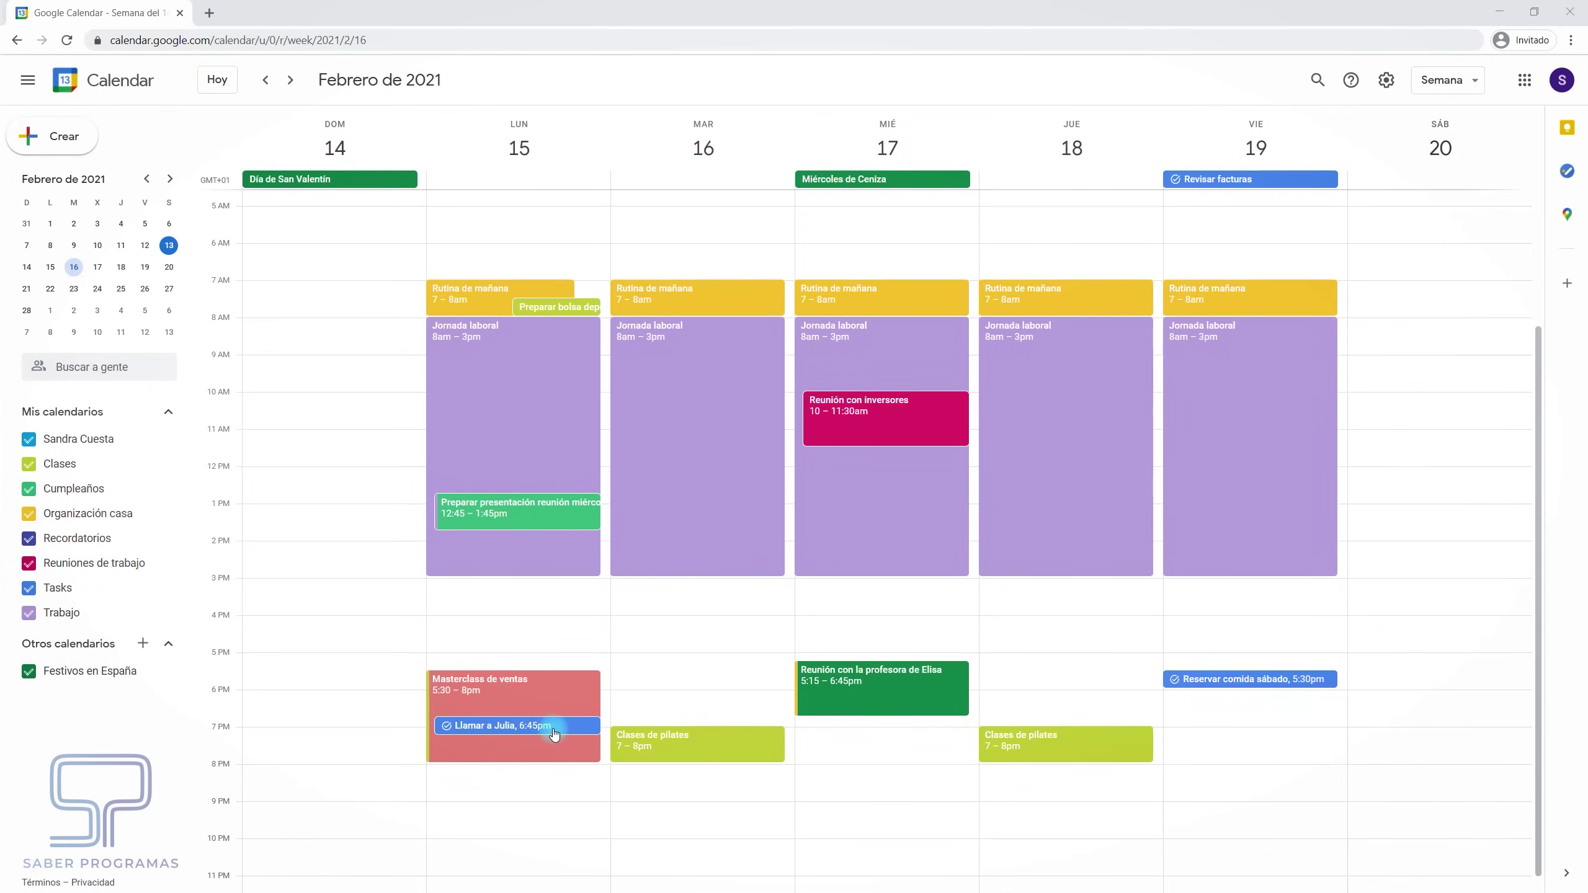
Mark Monday's 6:45pm phone call task as completed
{"action": "left_click", "coordinate": [554, 729]}
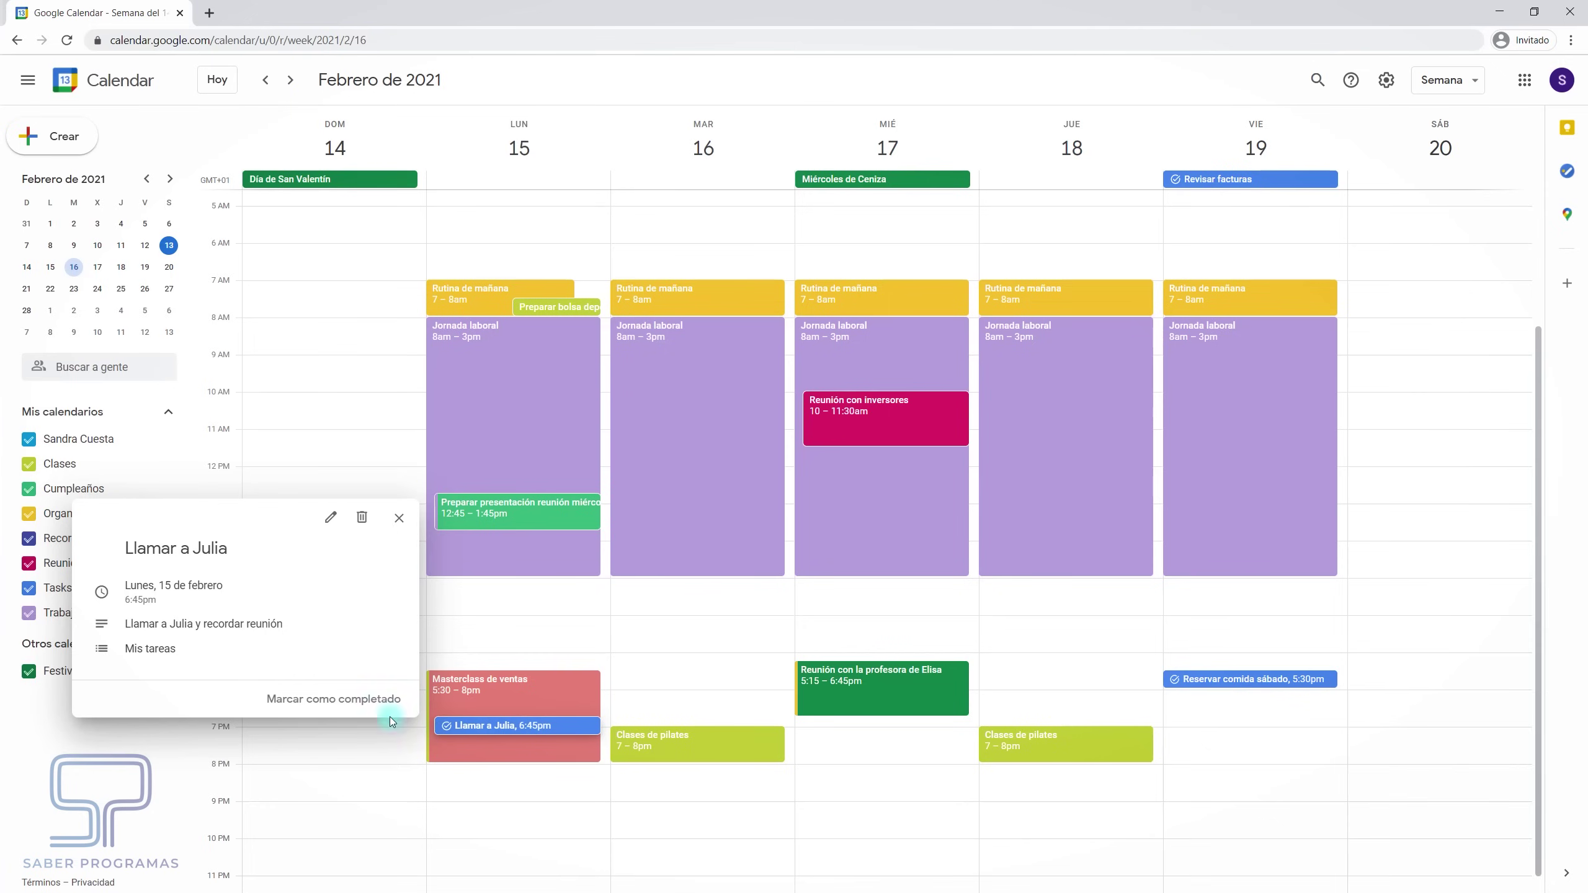
{"action": "left_click", "coordinate": [304, 701]}
{"action": "left_click", "coordinate": [532, 793]}
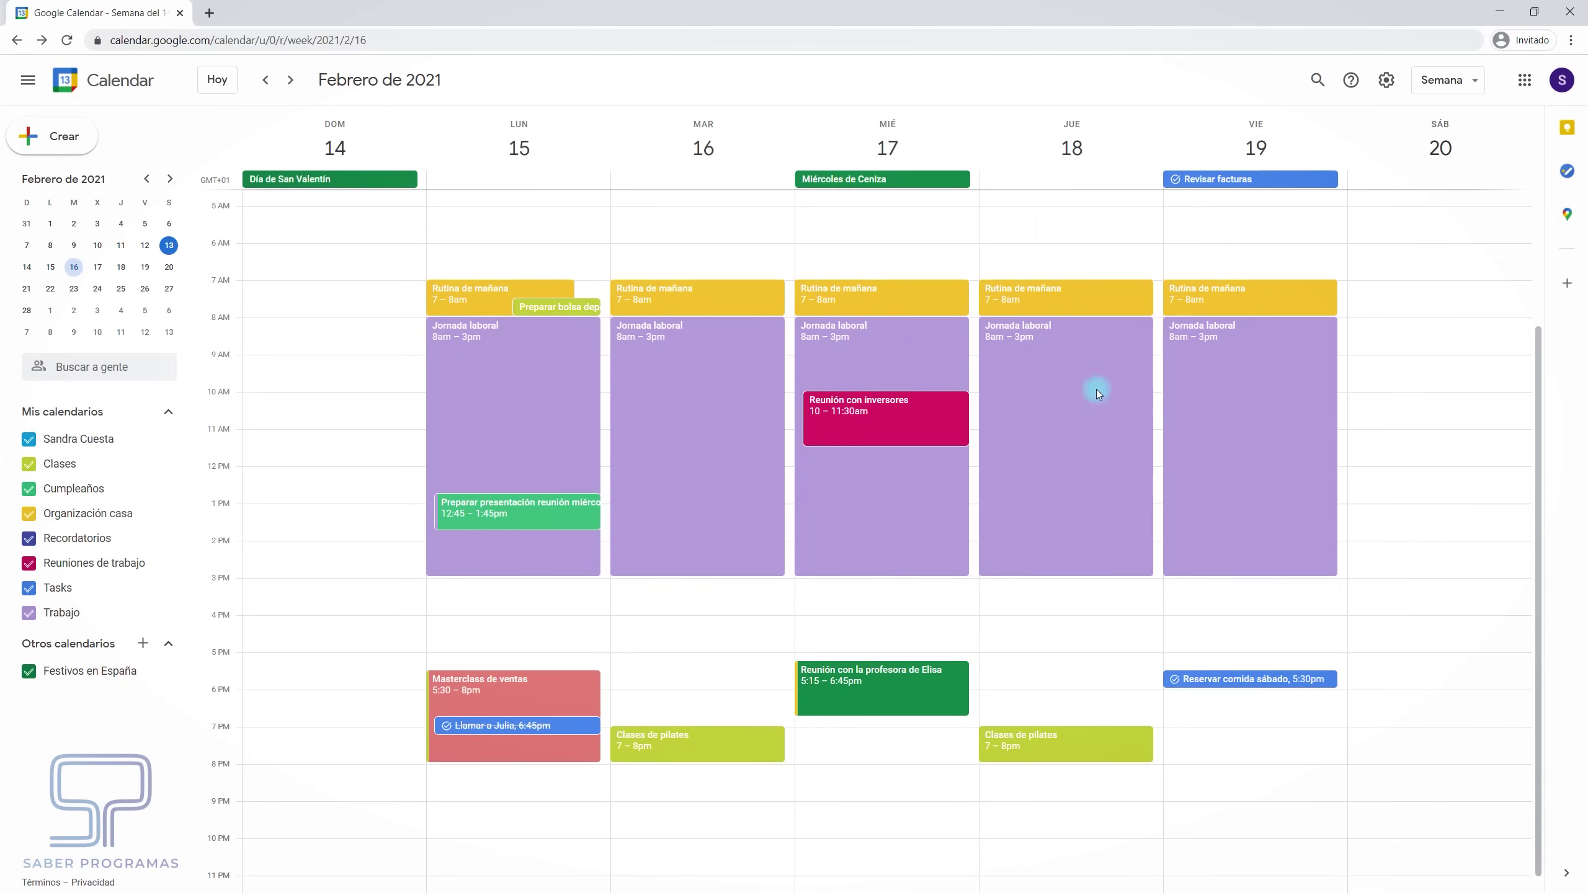
Check the details of Monday's "Preparar presentación reunión miércoles" event and close them
{"action": "left_click", "coordinate": [556, 515]}
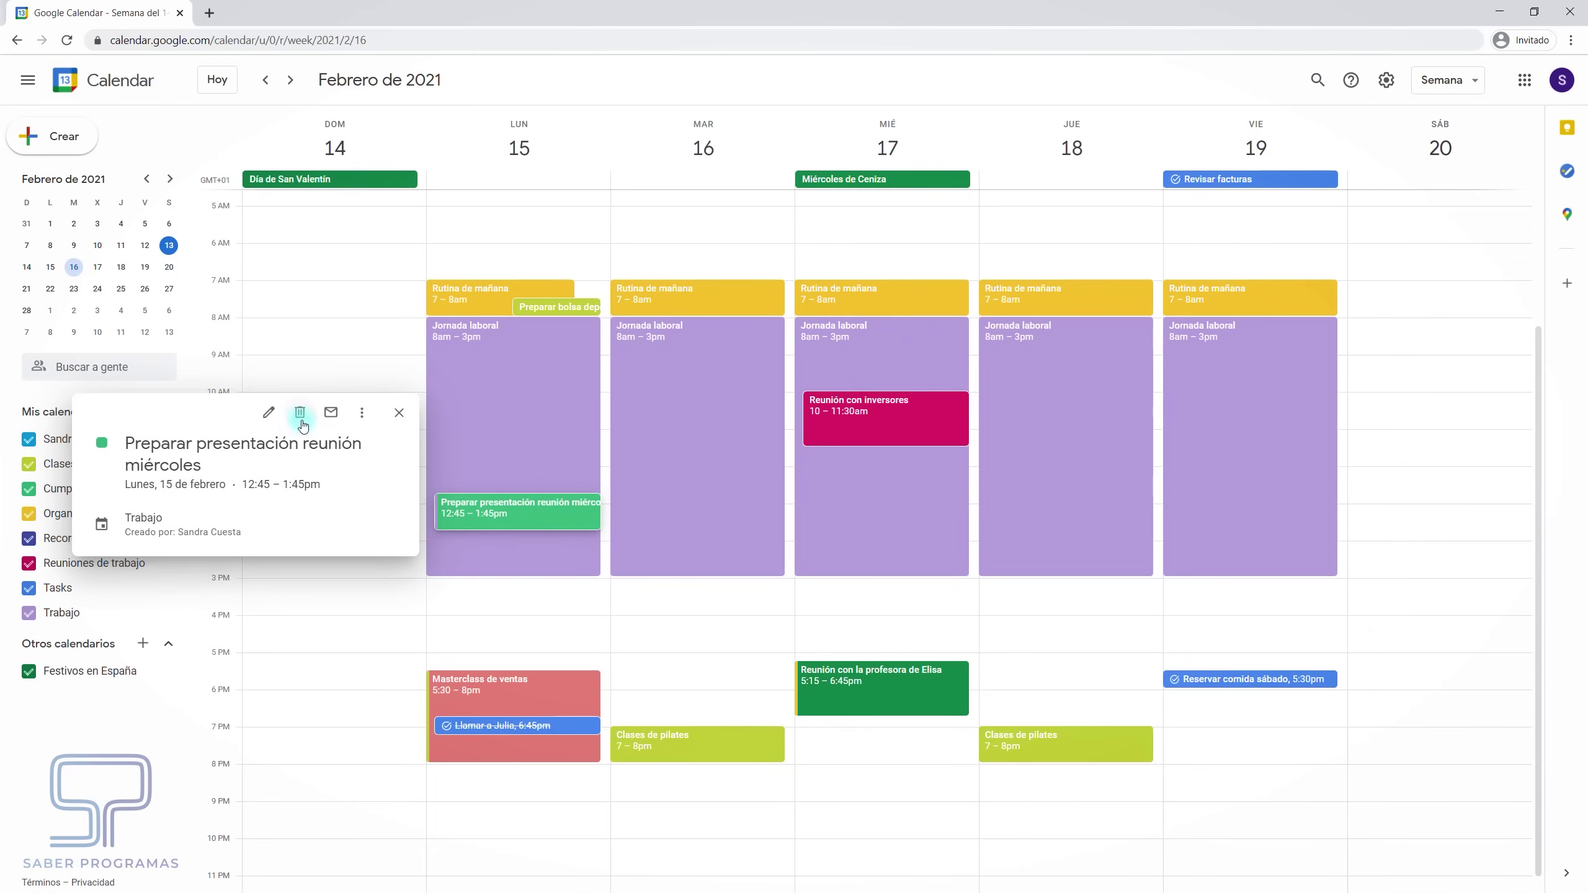
{"action": "left_click", "coordinate": [368, 659]}
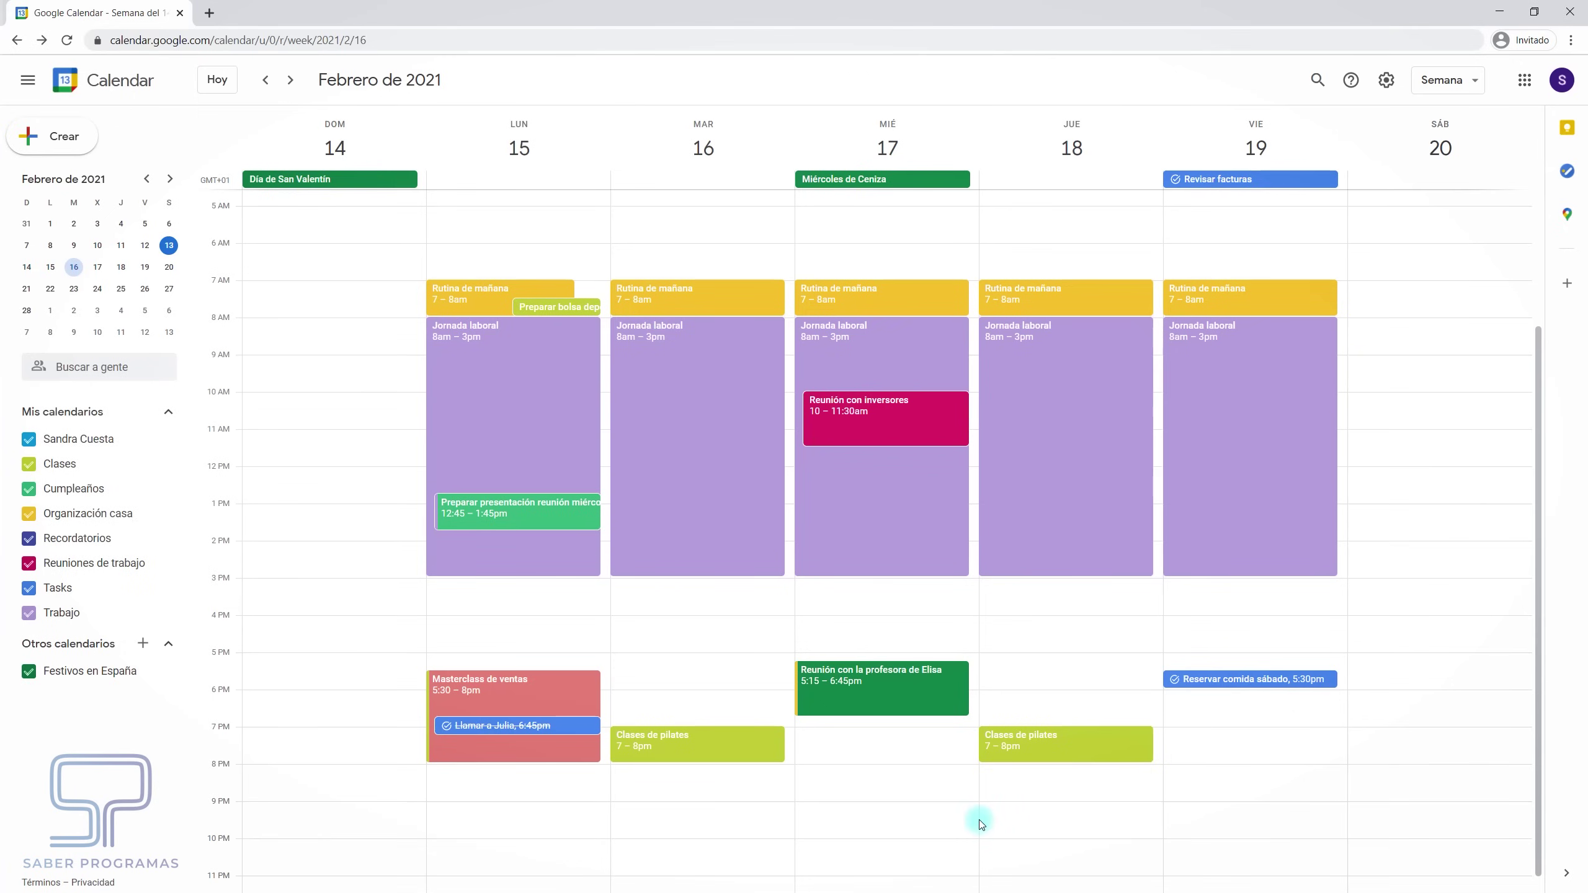